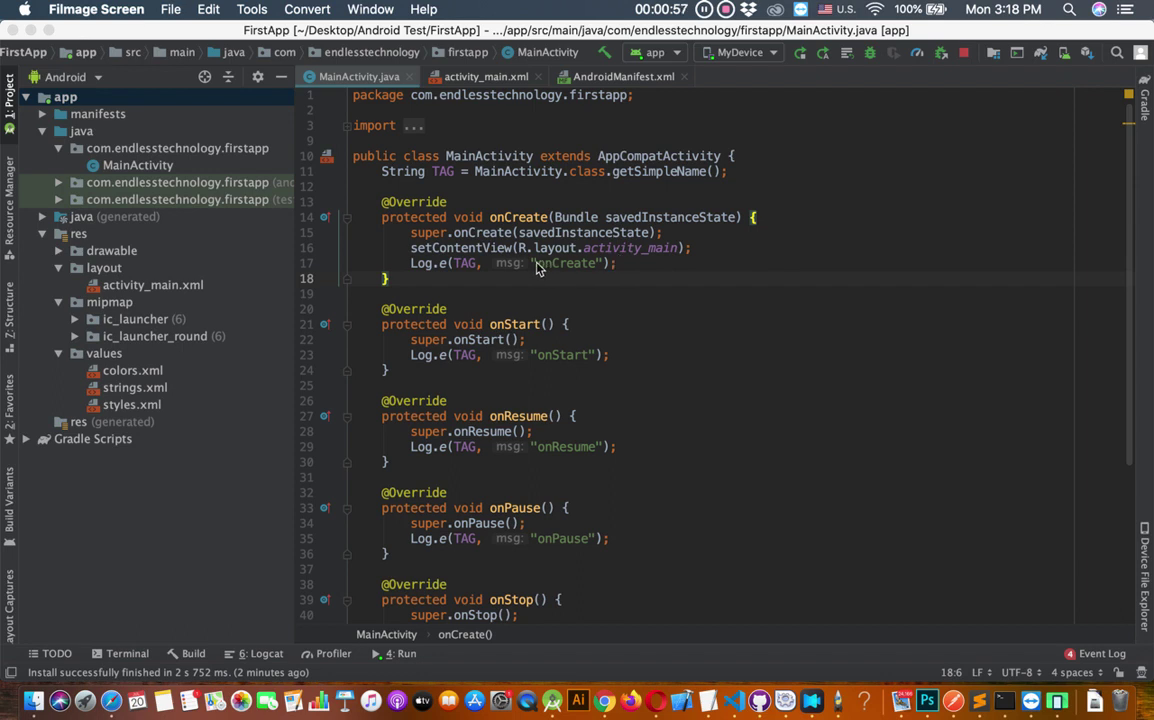
- Comment out setContentView(R.layout.activity_main) and declare Button button = new Button(this)
left_click(410, 250)
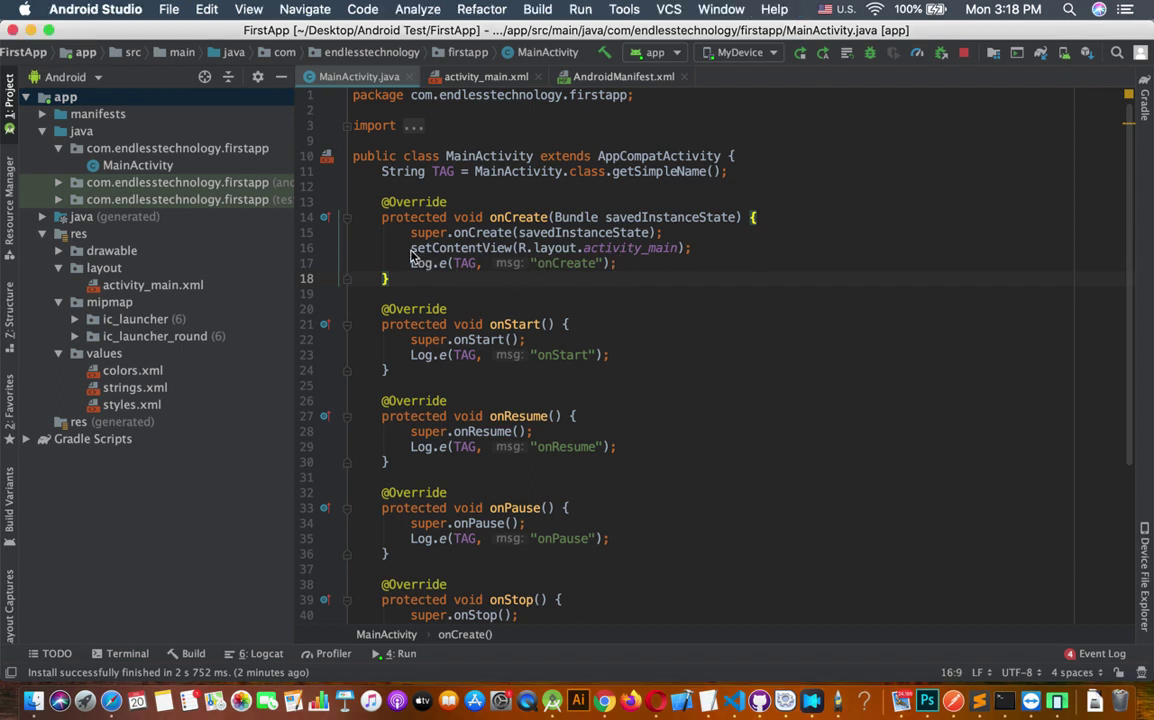
type("//")
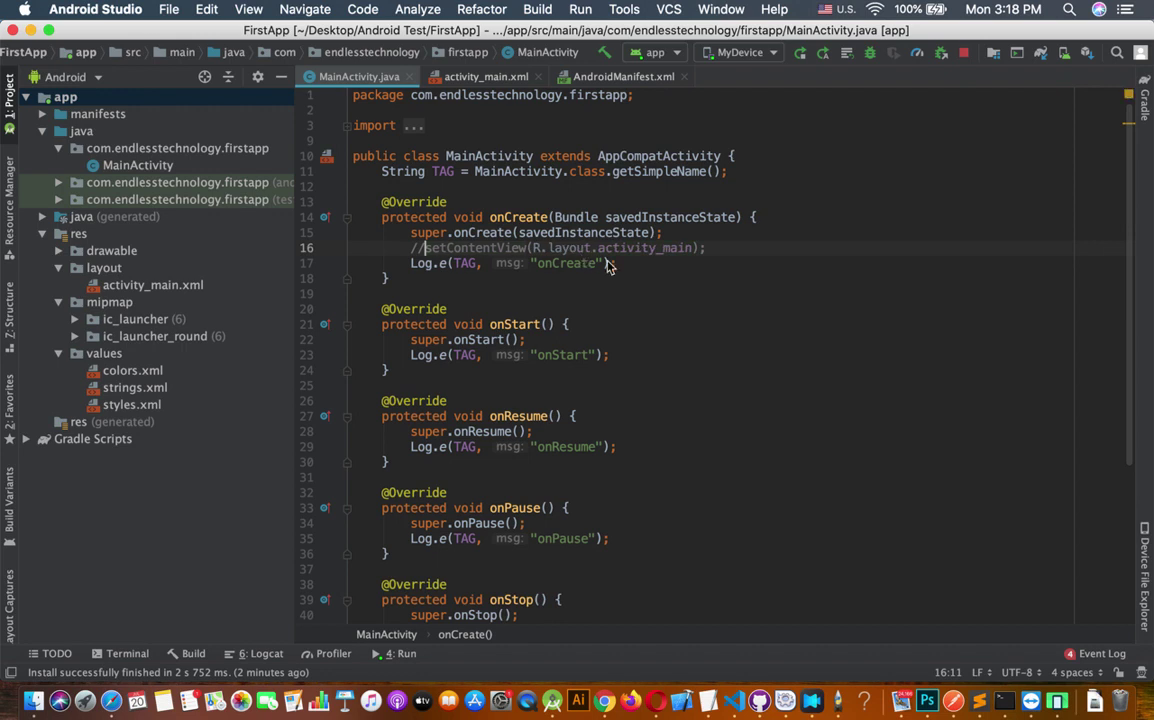
left_click(645, 271)
key("Return")
key("Return")
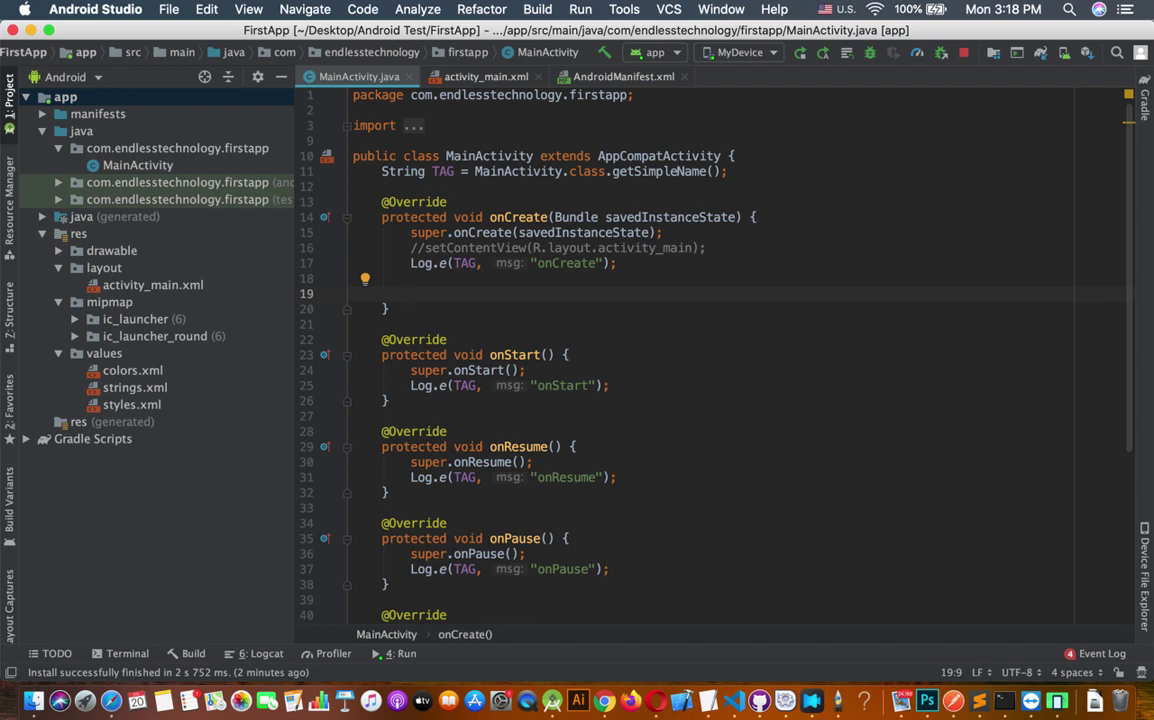
type("Butt")
type("o")
key("BackSpace")
key("BackSpace")
key("BackSpace")
type("utt")
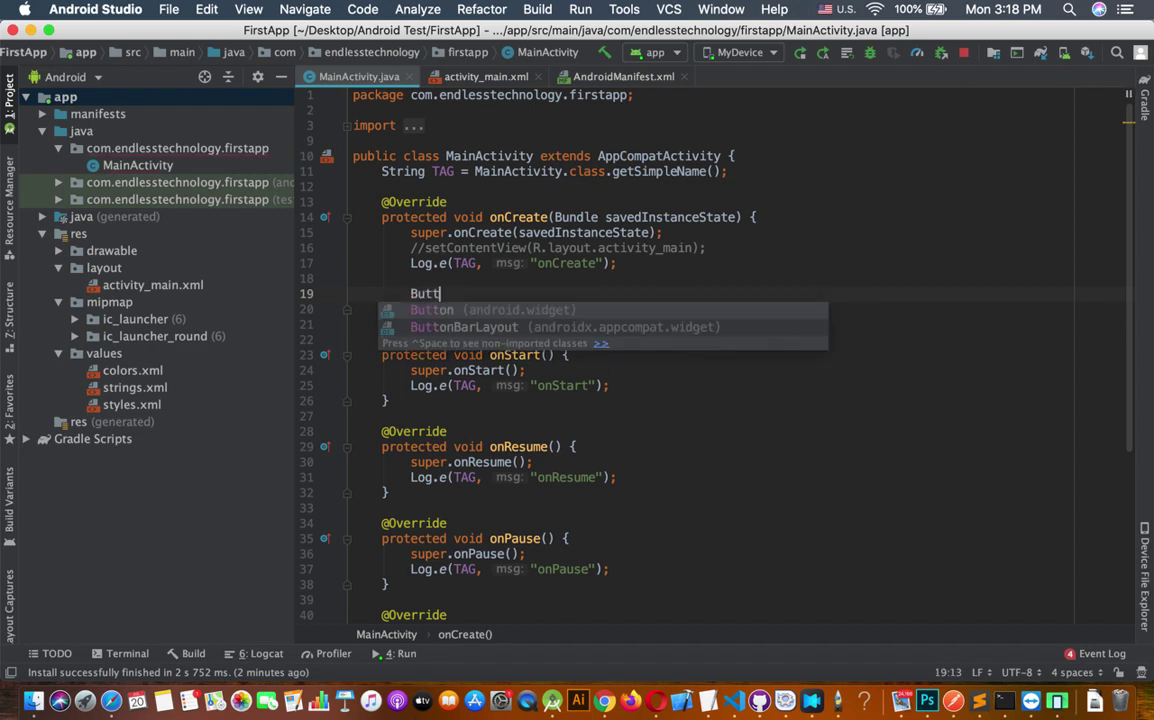
type("on button = new B")
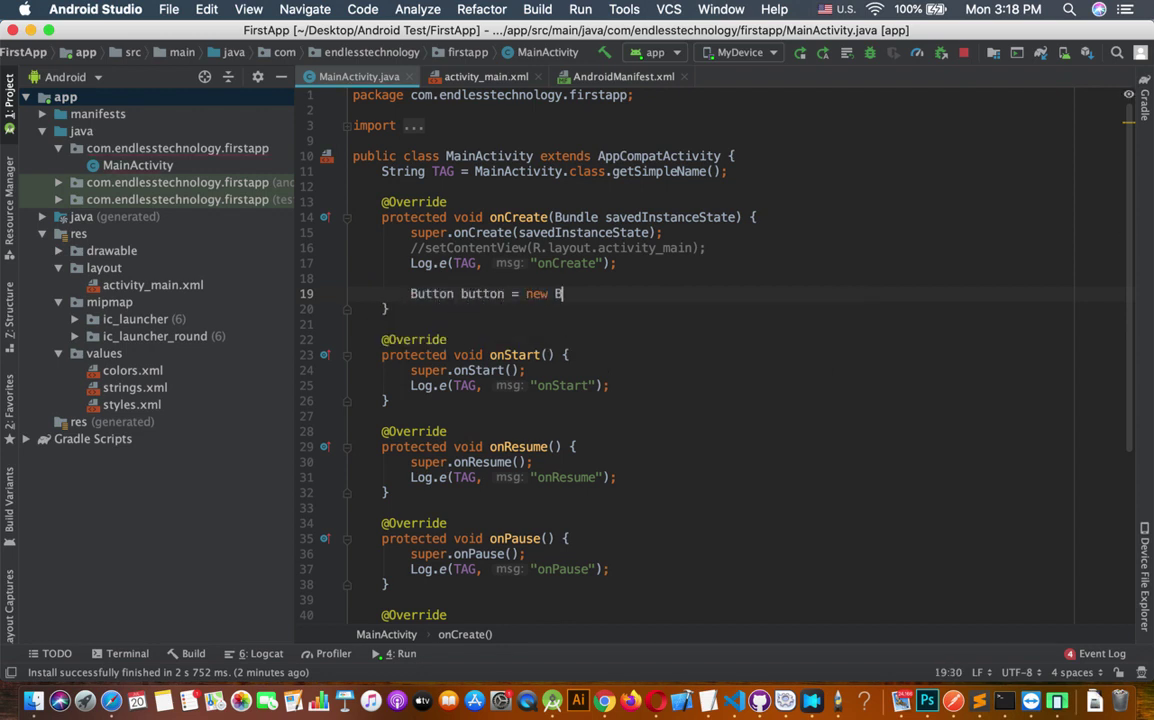
type("utt")
key("Return")
type("this)")
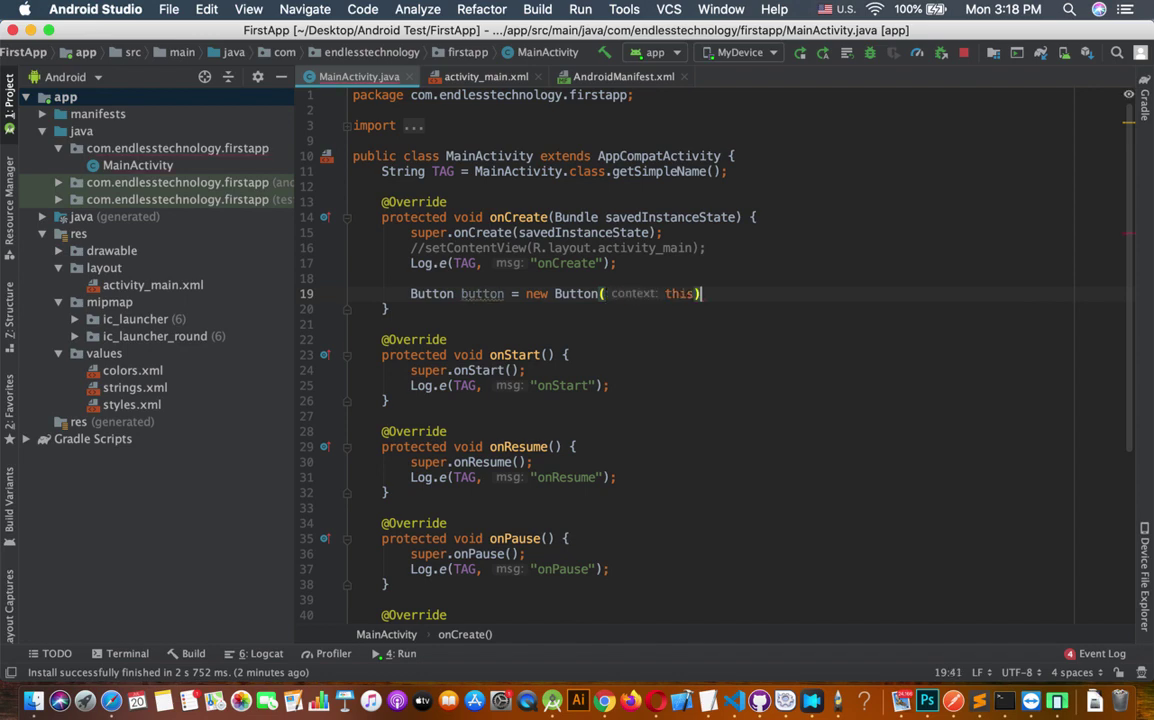
type(";")
- Add button.setText("Button") on a new line below the declaration
key("Return")
type("button.")
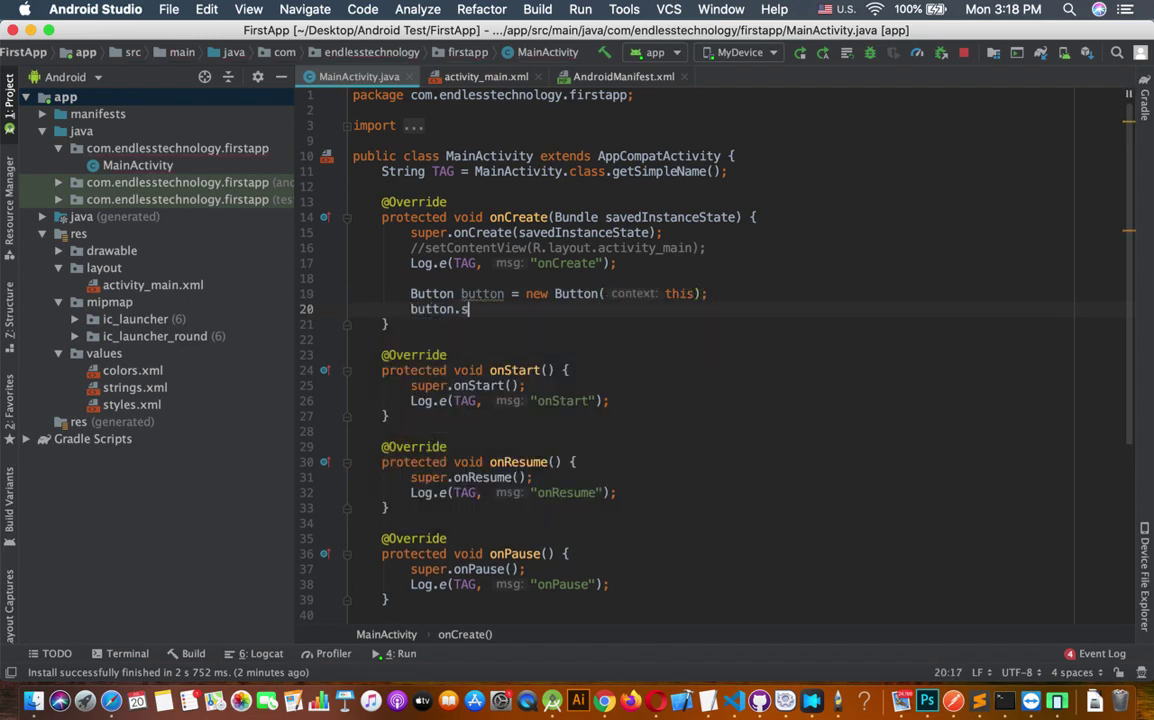
type("setText")
key("Return")
type("\"B")
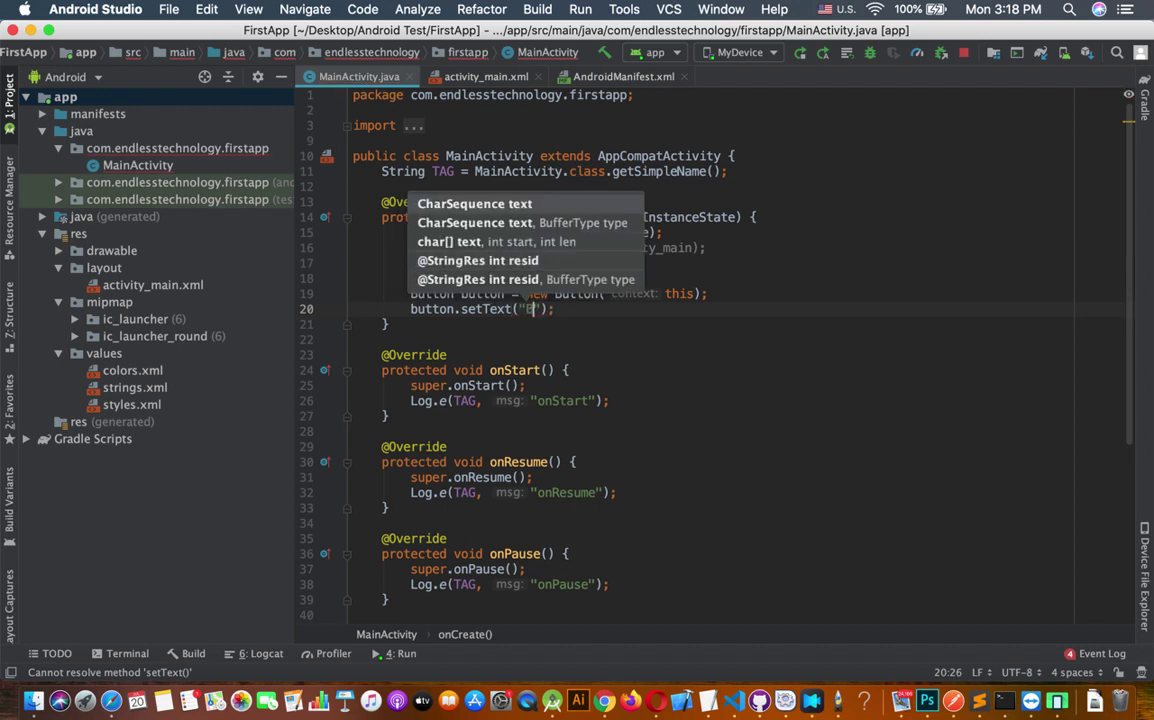
type("utton")
key("End")
key("Return")
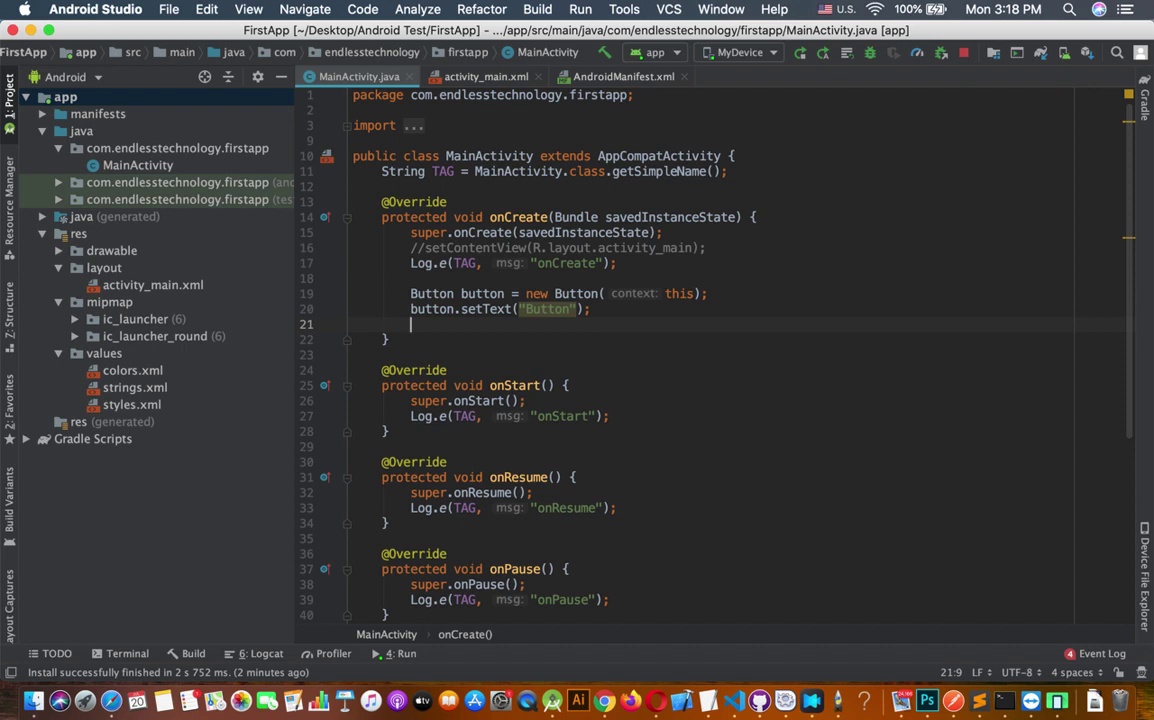
key("Return")
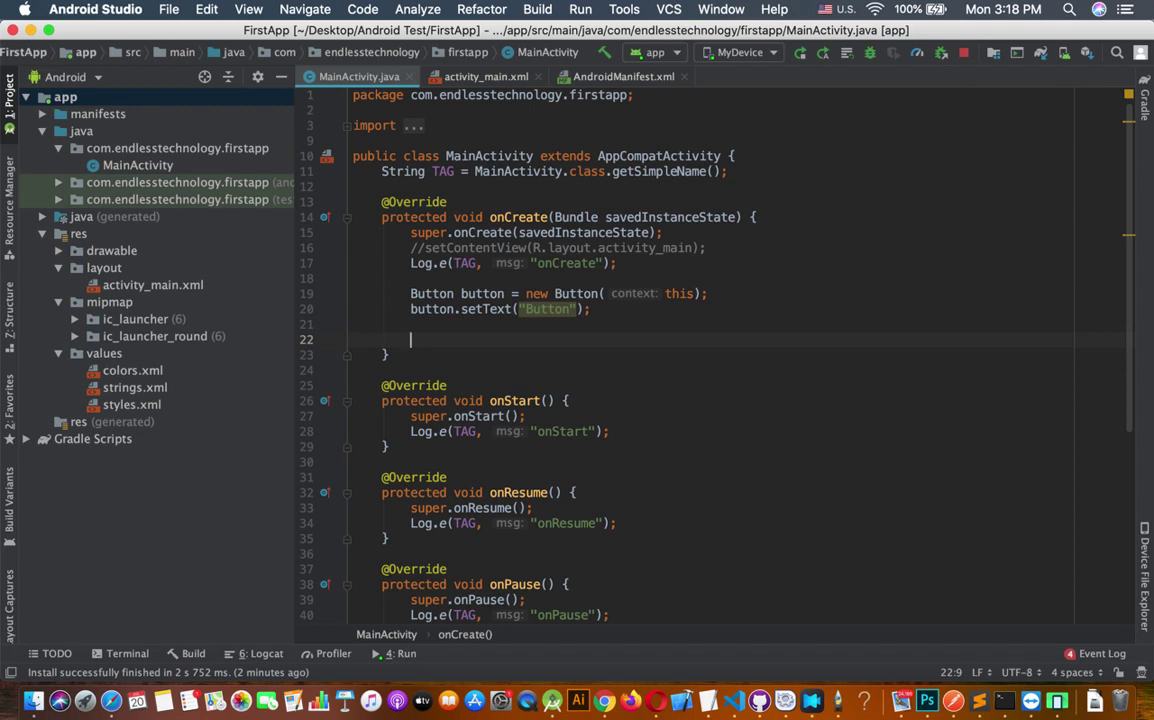
type("setCont")
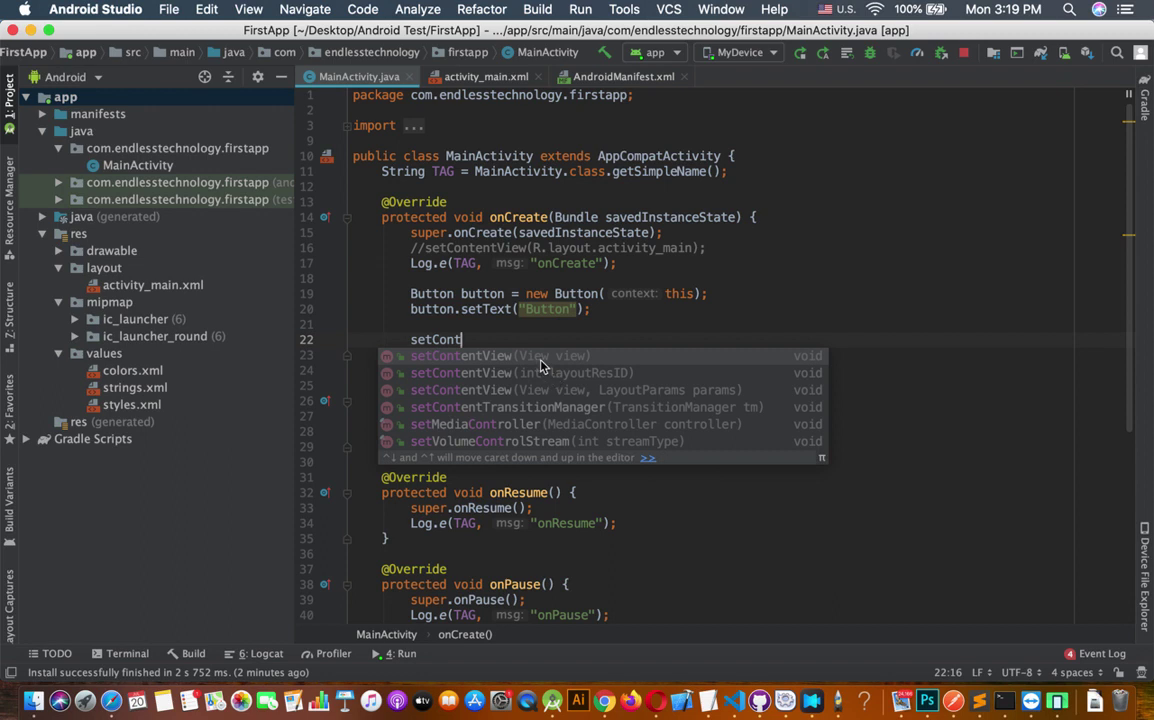
- Set the content view to the button with setContentView(button), then run the app with Ctrl+R
key("Return")
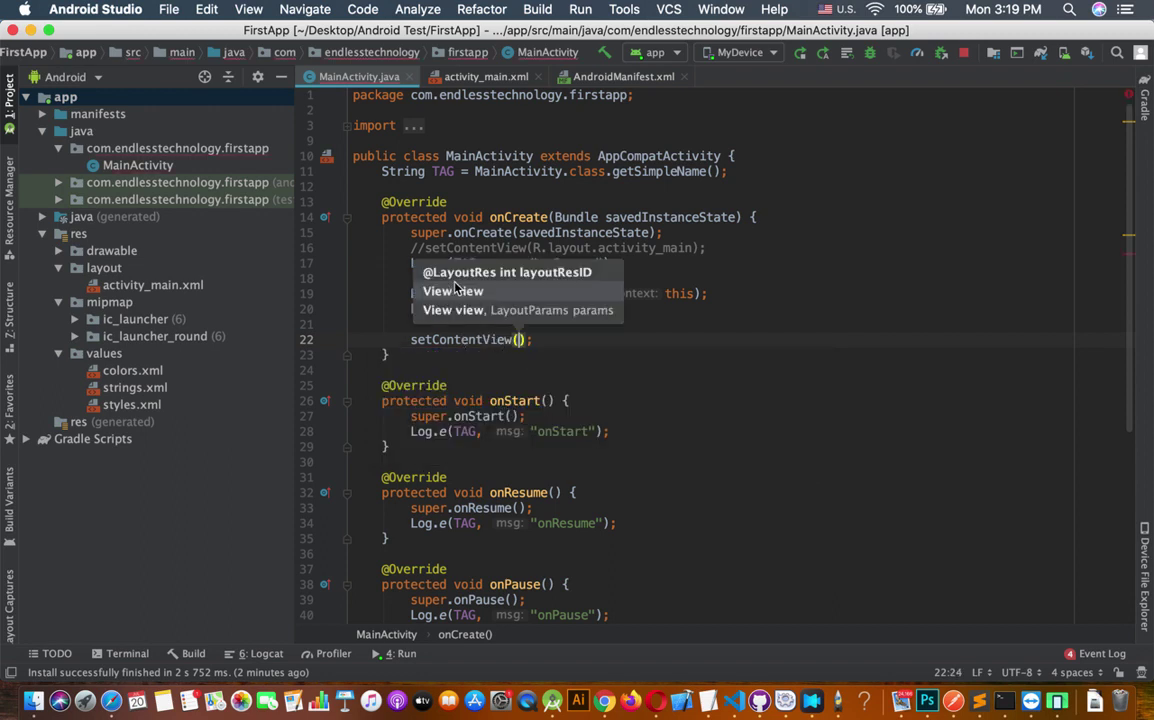
key("Escape")
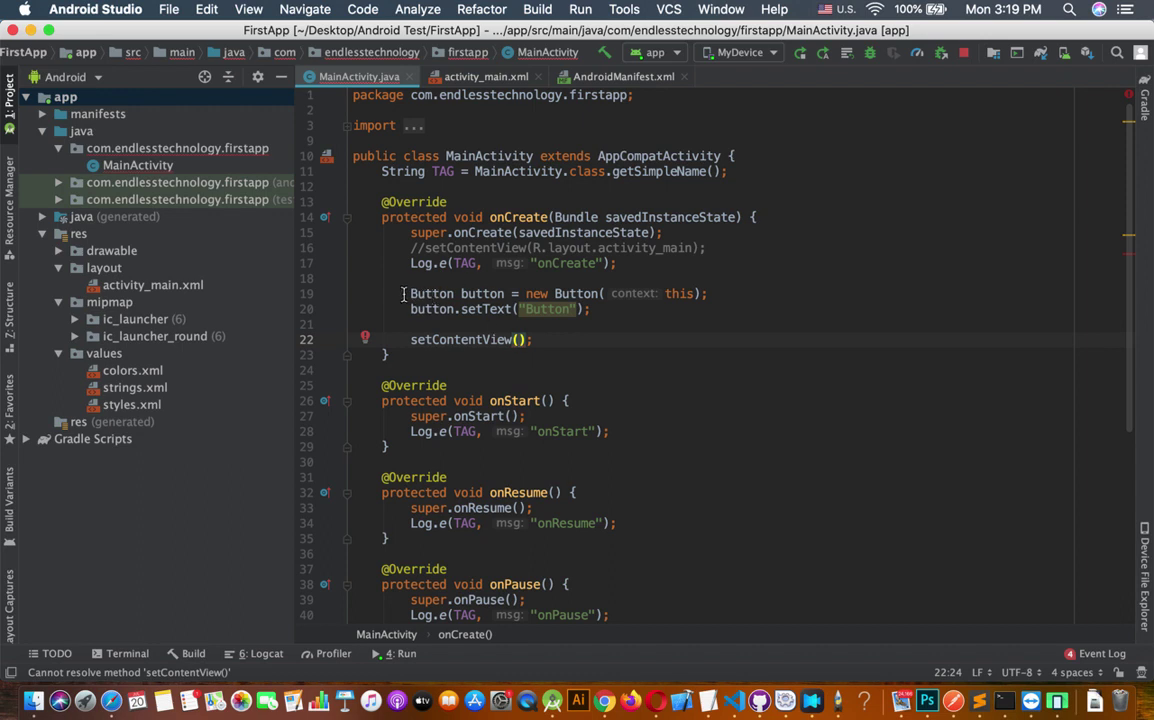
left_click_drag(410, 293, 633, 306)
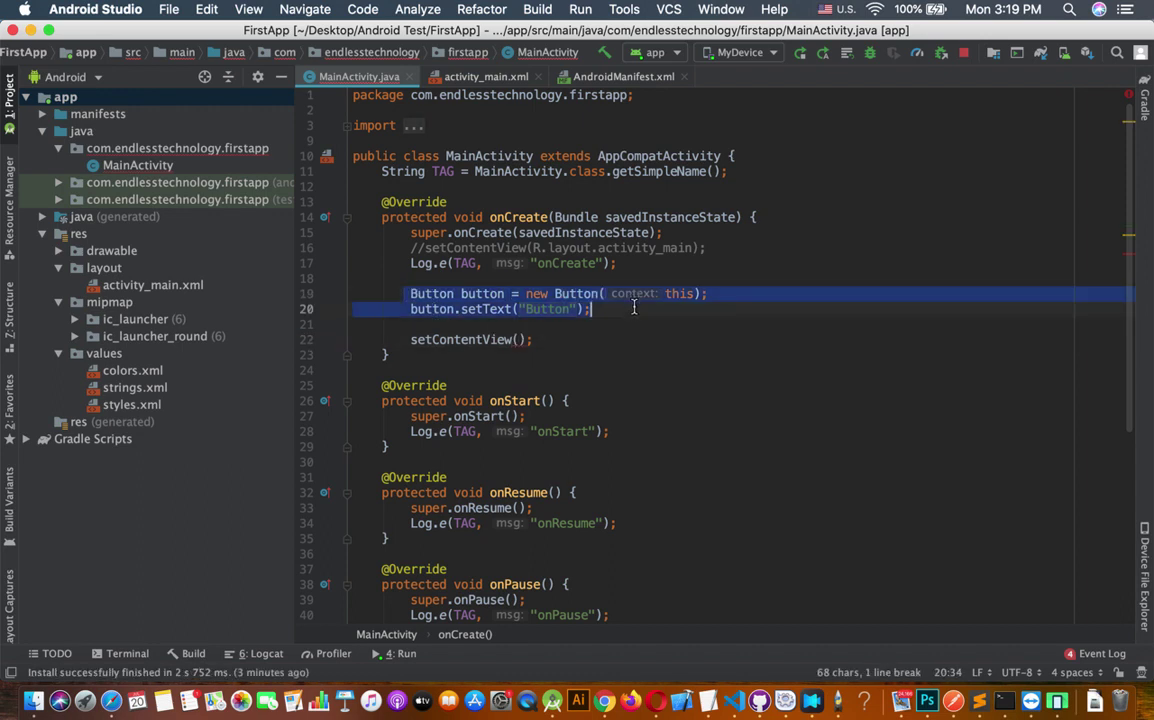
left_click(560, 309)
left_click(518, 340)
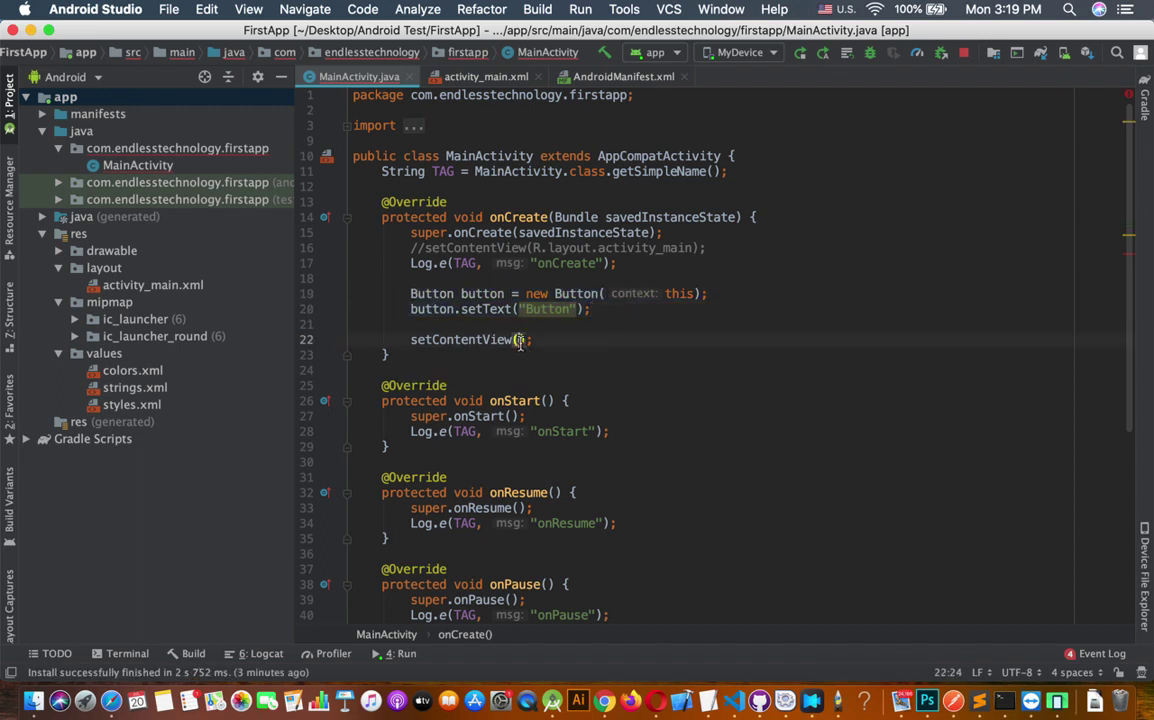
type("button")
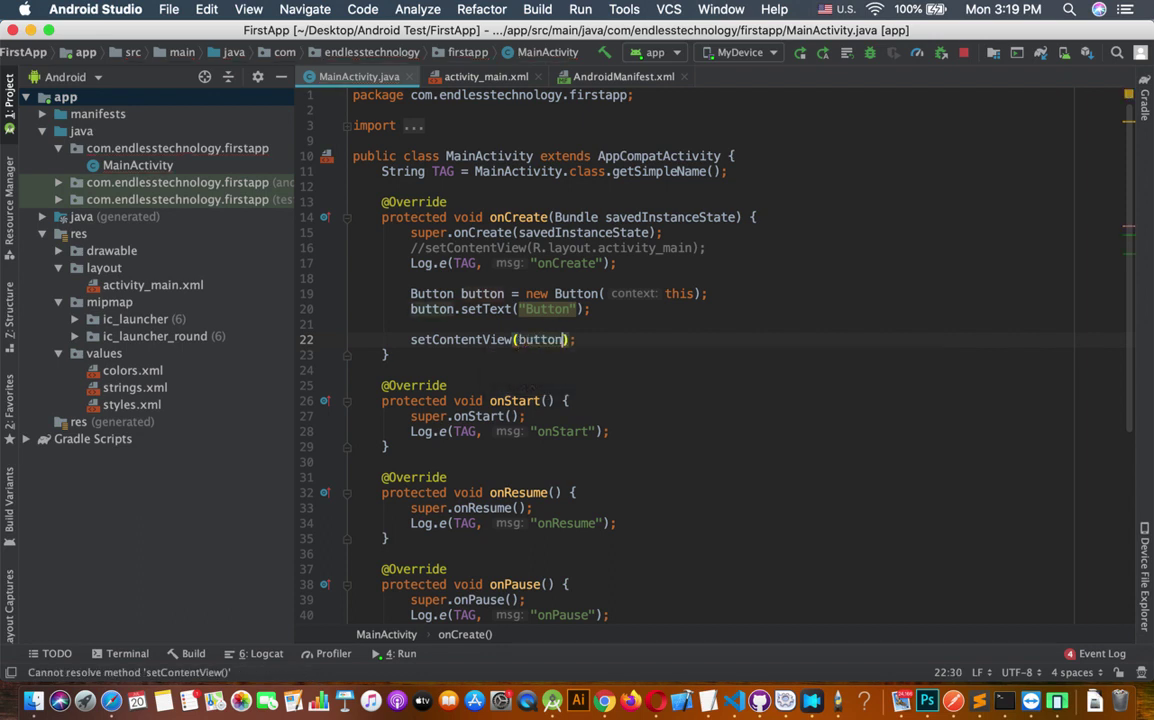
double_click(492, 156)
key("ctrl+r")
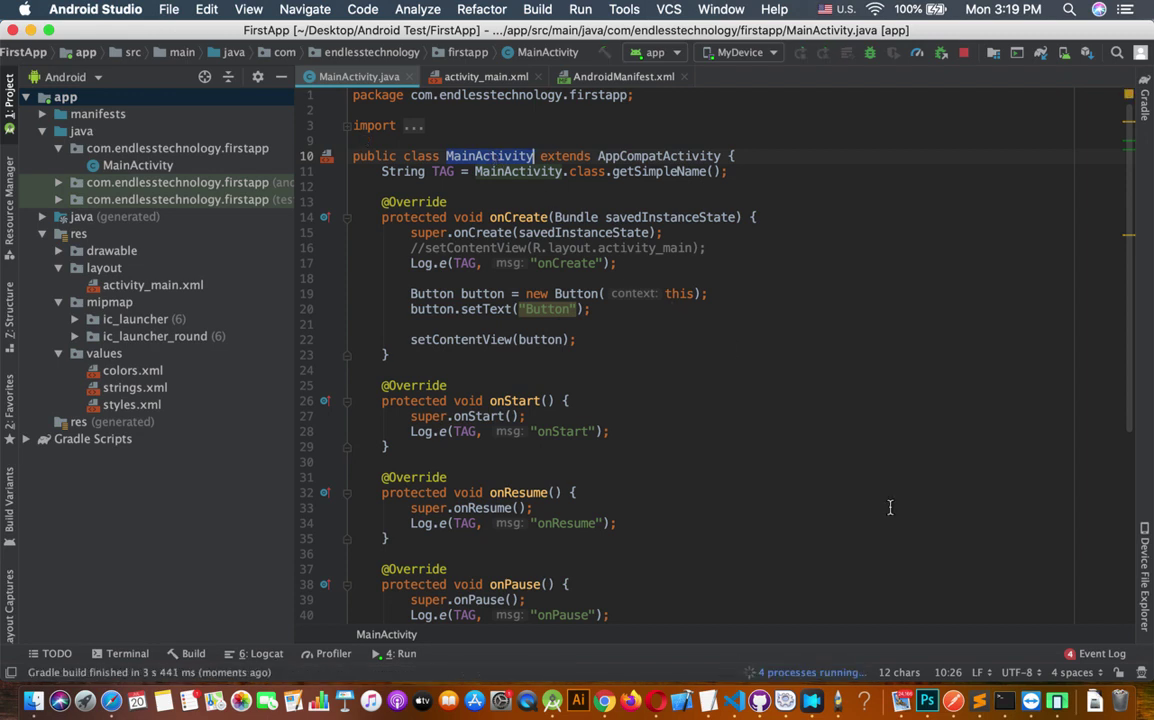
- Launch FirstApp in the emulator and tap its full-screen BUTTON several times
left_click(1062, 708)
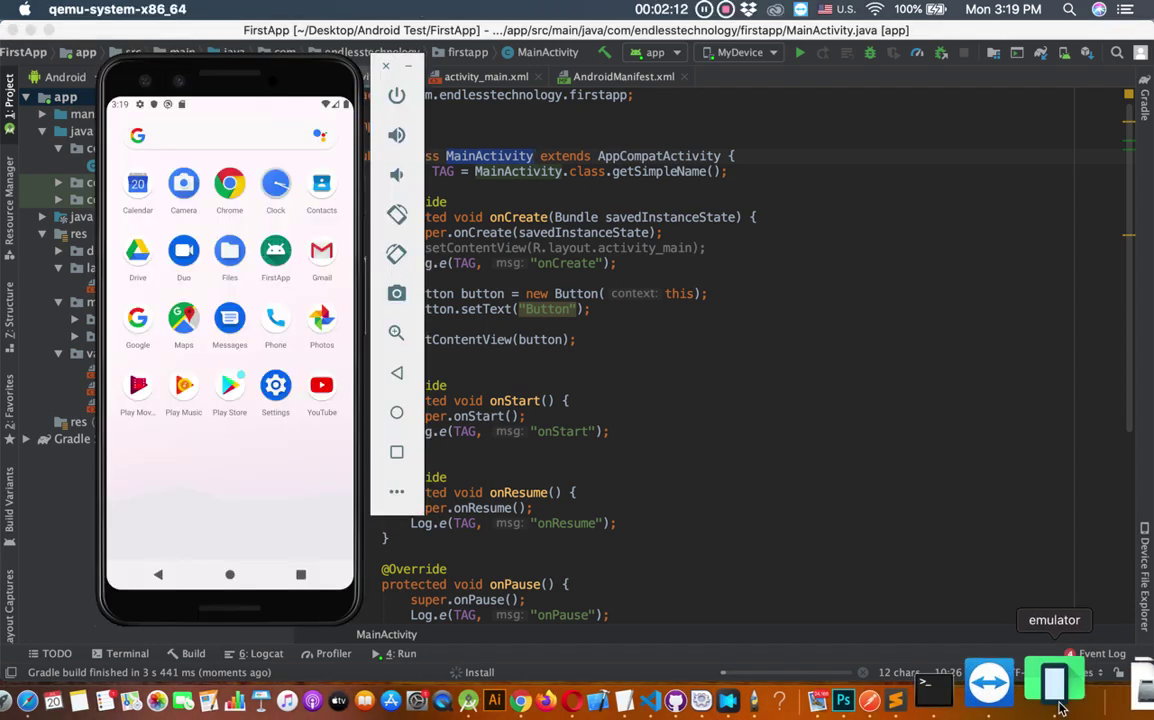
left_click(297, 286)
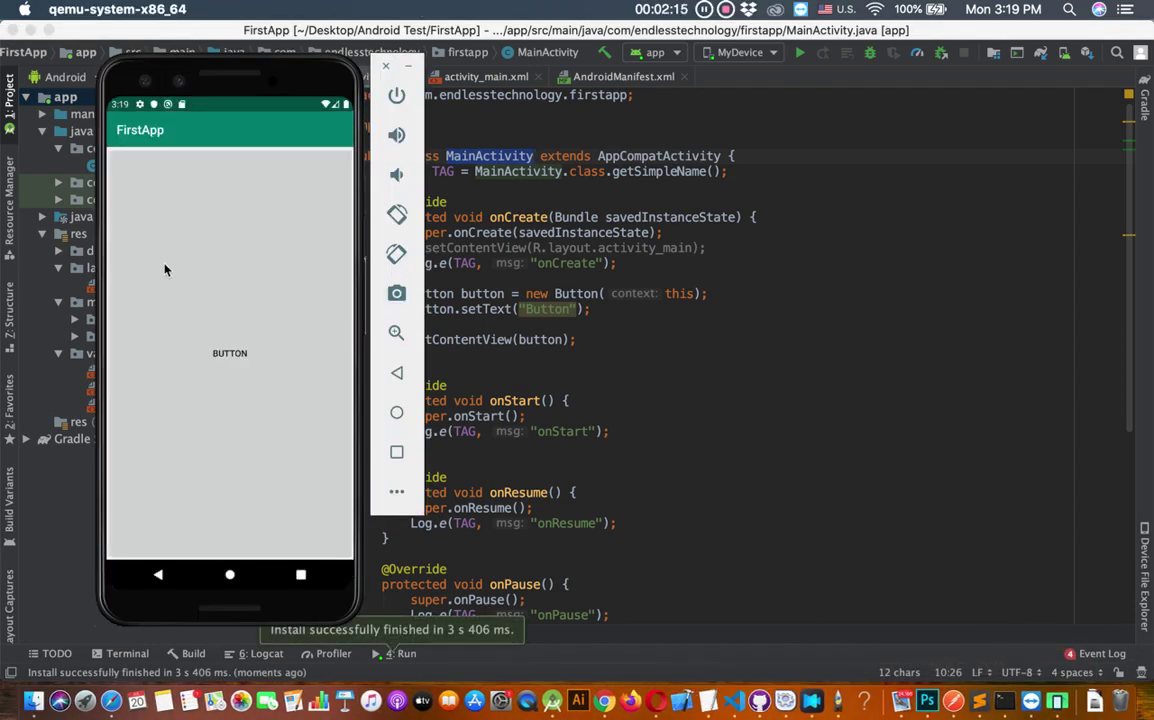
left_click(241, 331)
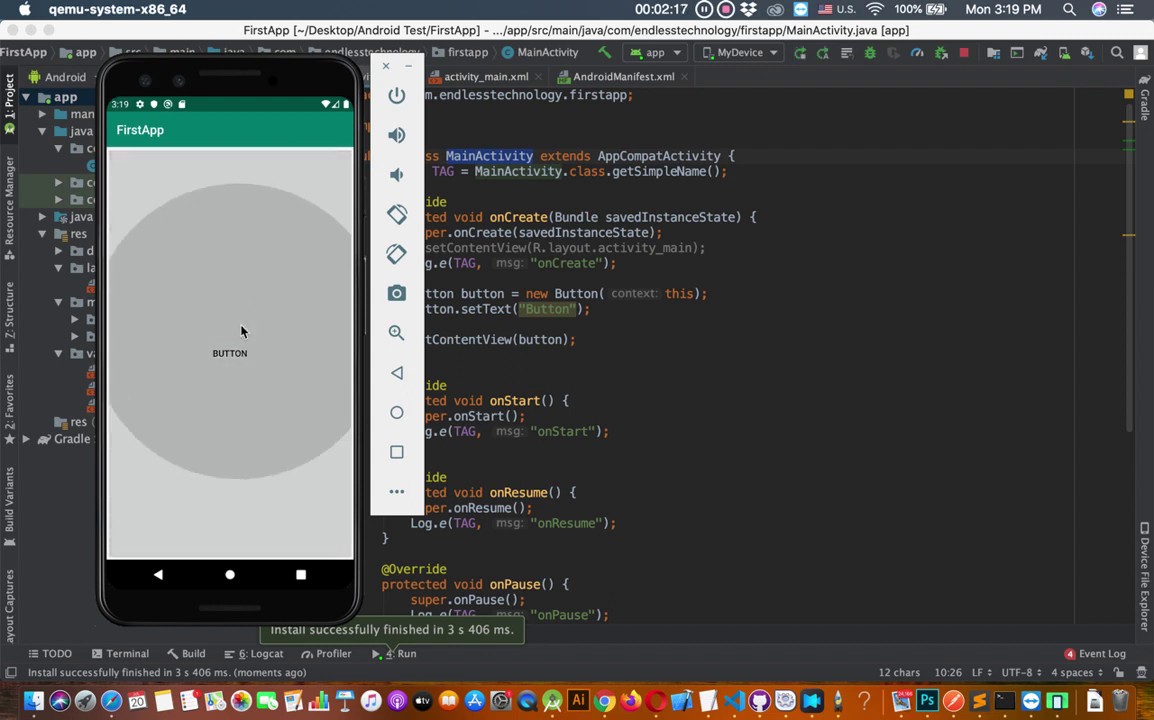
left_click(241, 331)
left_click(241, 331)
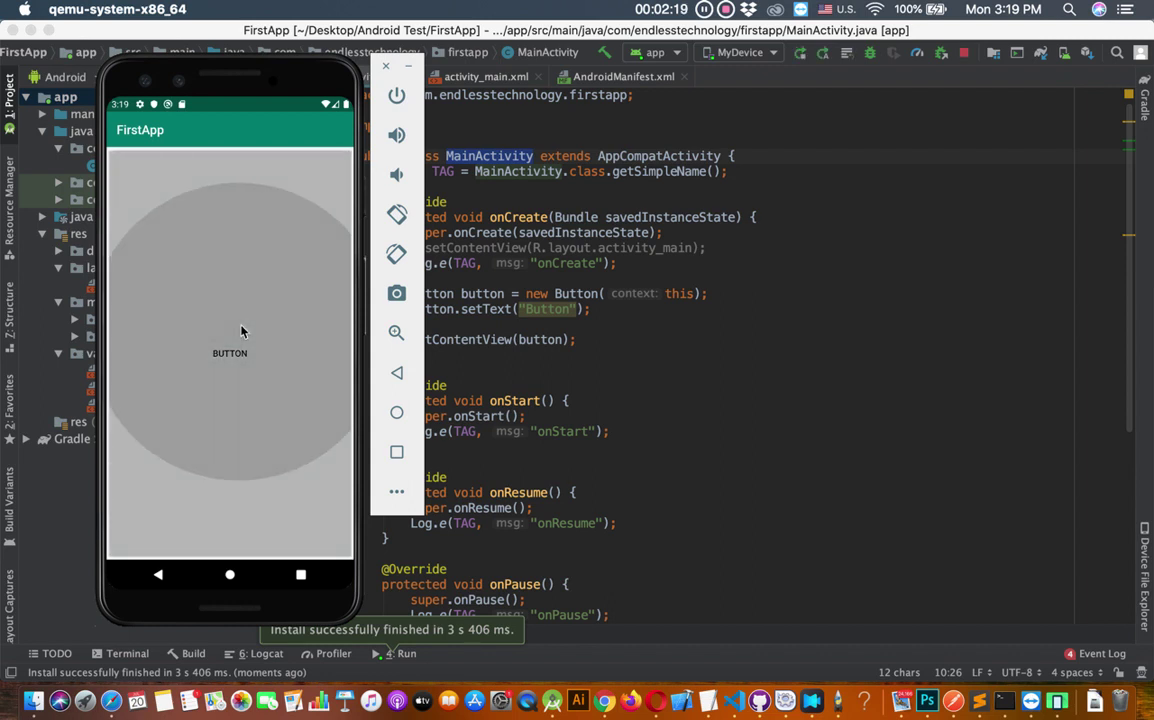
left_click(241, 331)
left_click(241, 331)
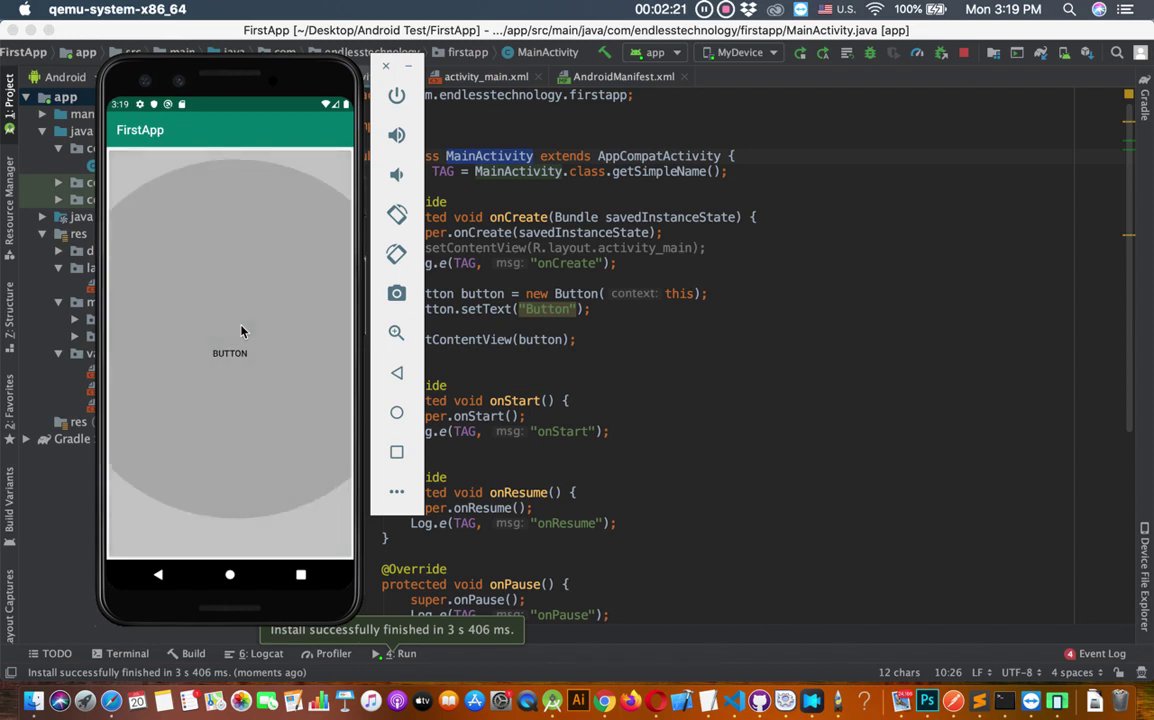
- Tap the BUTTON once more, then return to the editor after the onCreate log line
left_click(704, 393)
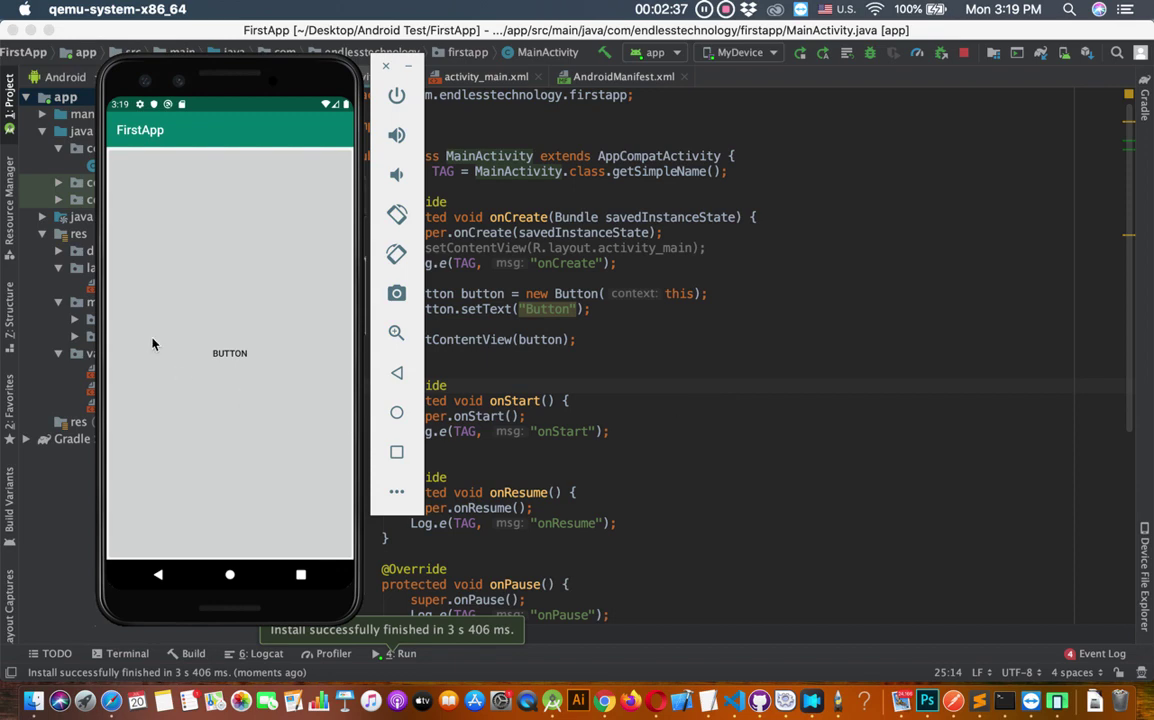
left_click(220, 306)
left_click(750, 296)
left_click(630, 268)
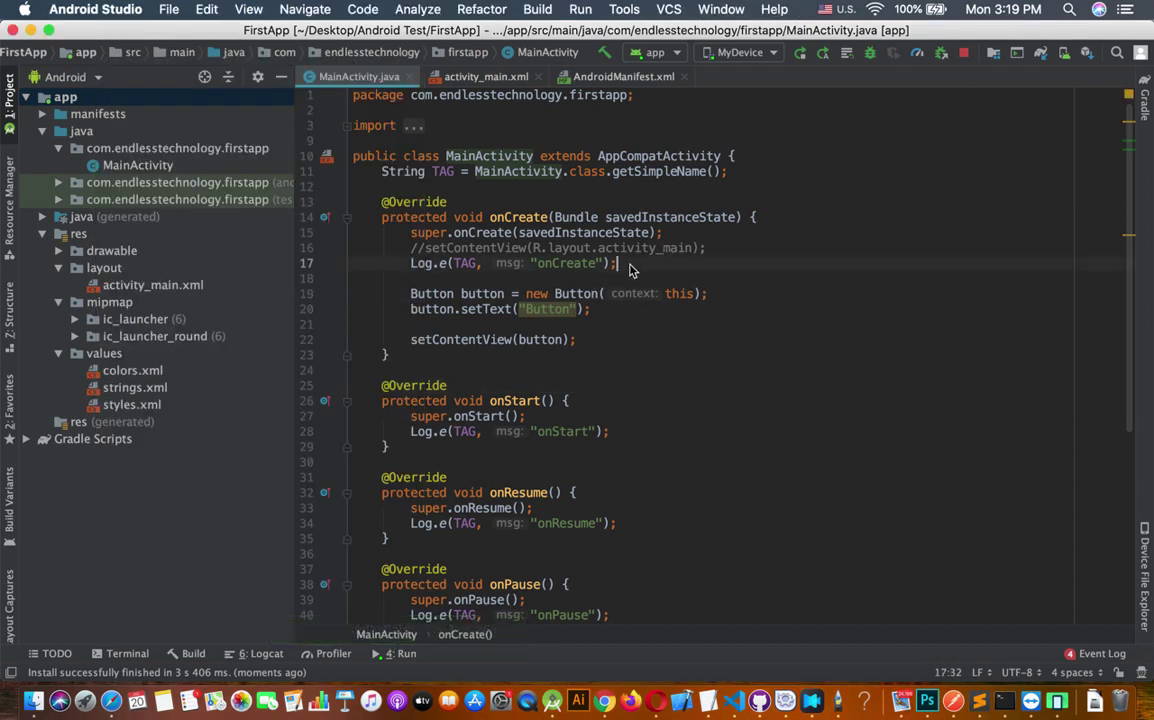
- Below the log line, declare LinearLayout linearLayout = new LinearLayout(this)
key("Return")
key("Return")
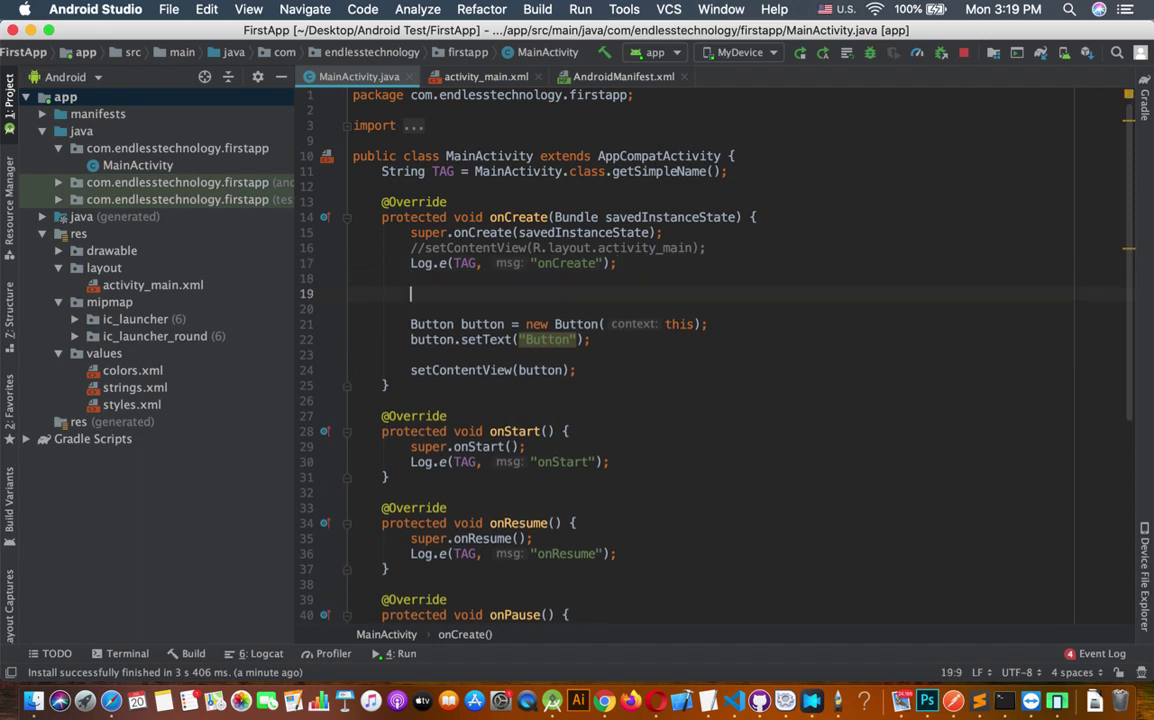
type("Linear")
key("Return")
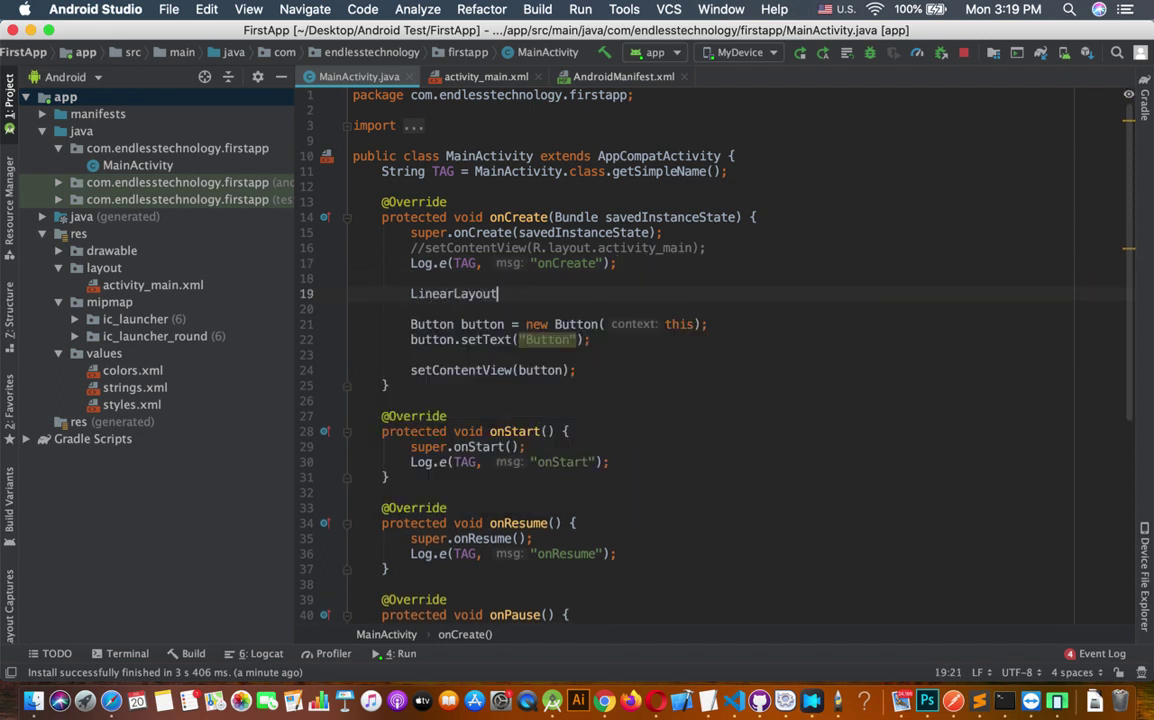
type(" li")
key("Return")
type("= new Li")
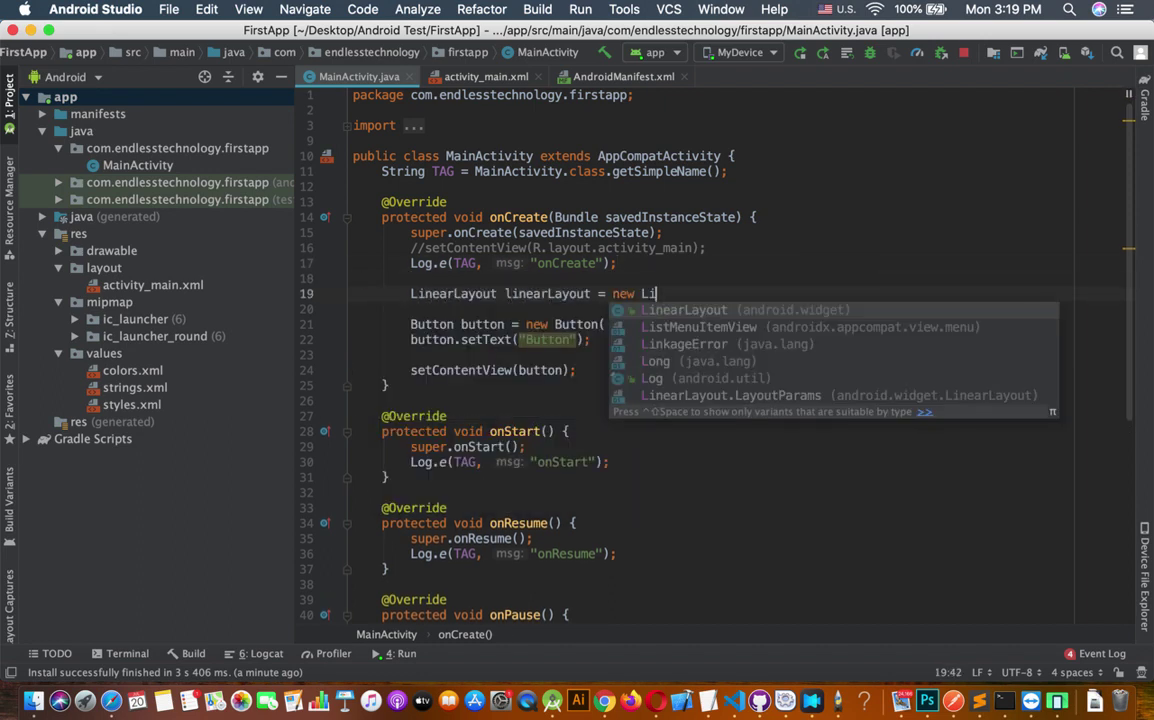
key("Return")
type("this")
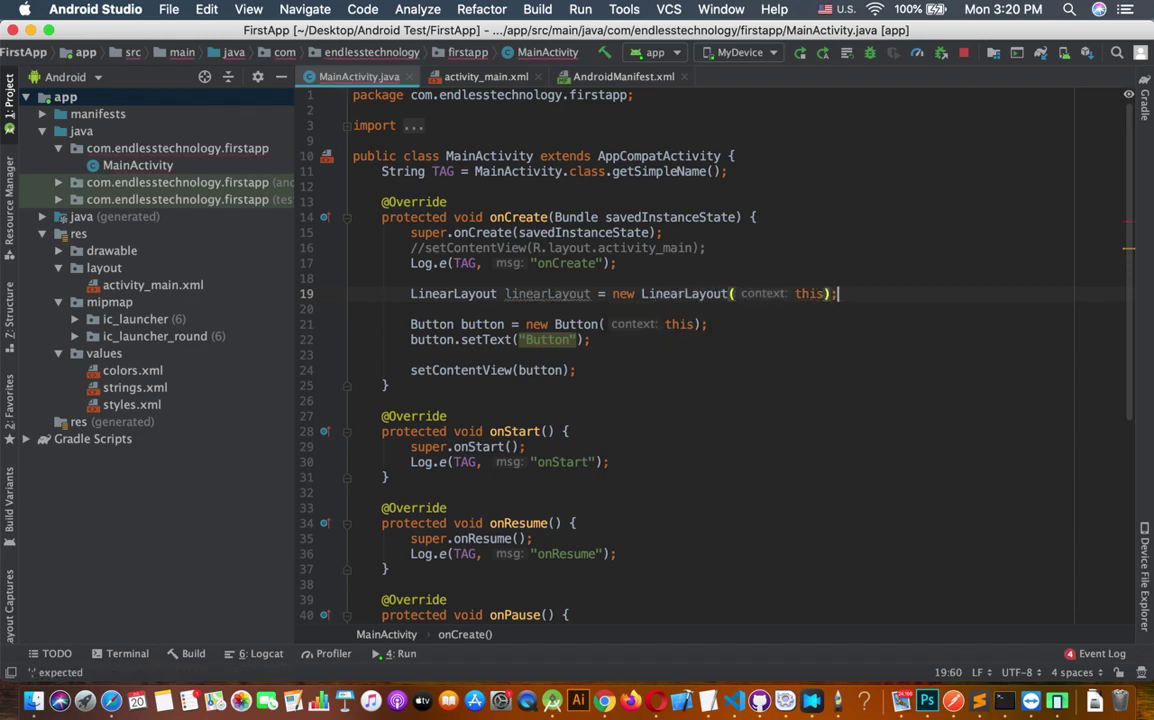
type(");")
key("Return")
type("li")
- Set the layout's orientation with linearLayout.setOrientation(LinearLayout.VERTICAL)
key("Return")
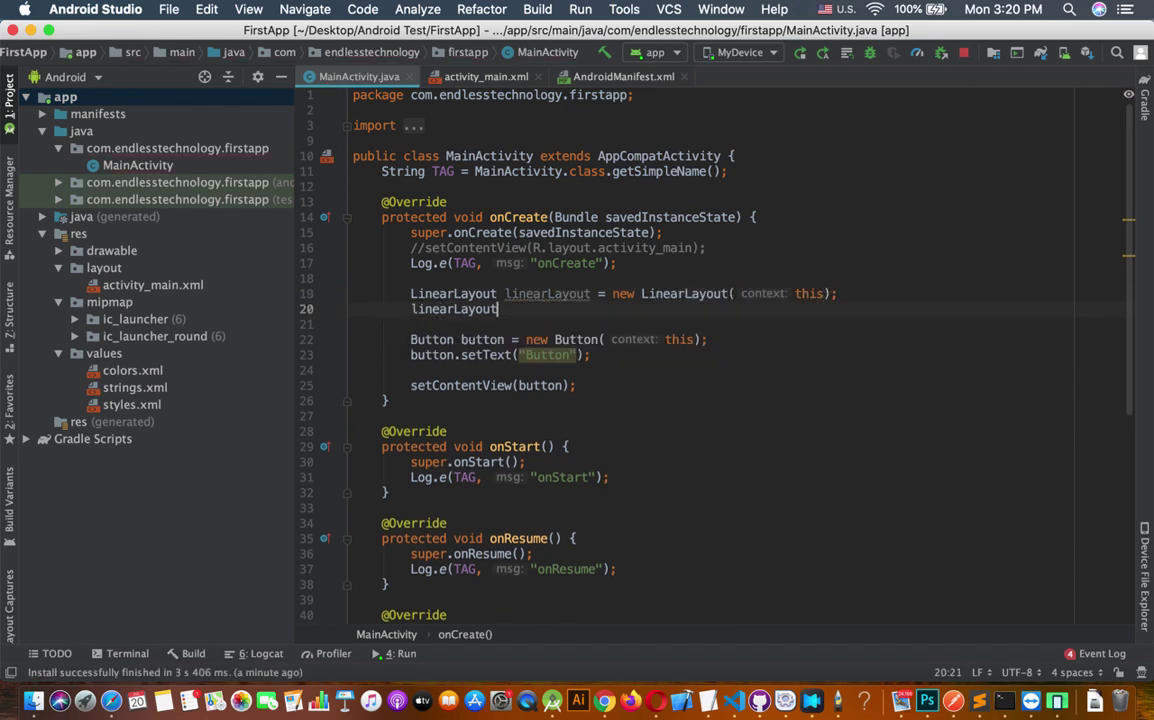
type(".setOr")
key("Return")
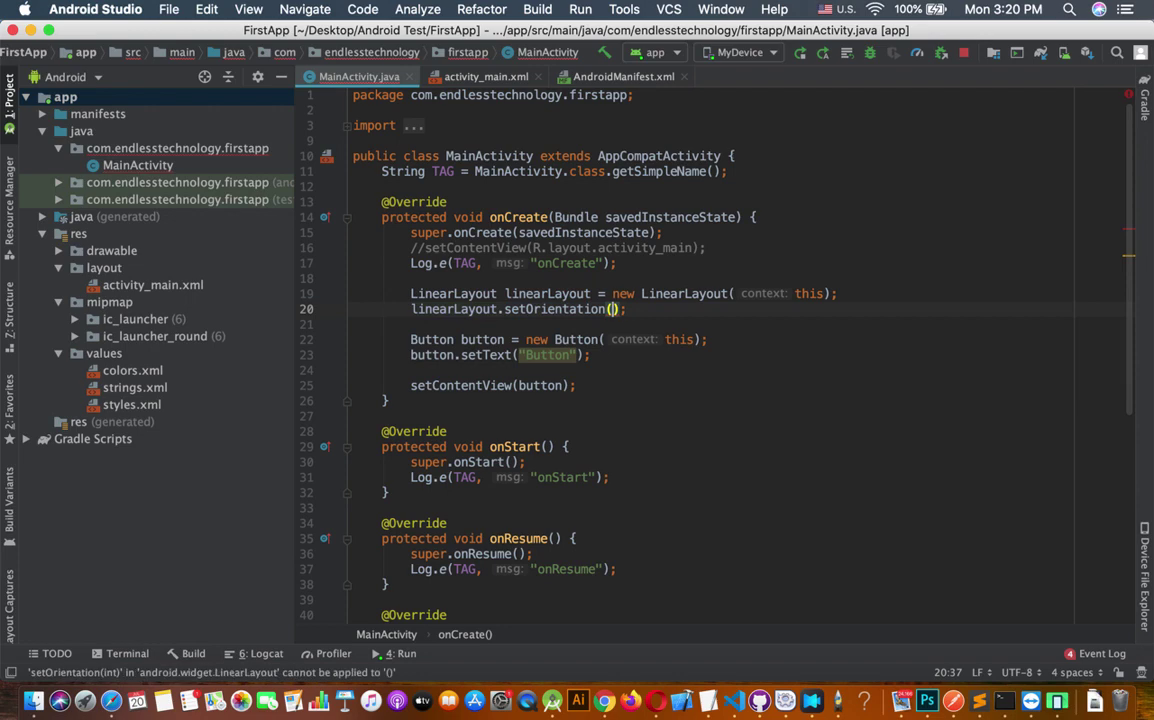
type("Line")
key("Return")
type(".")
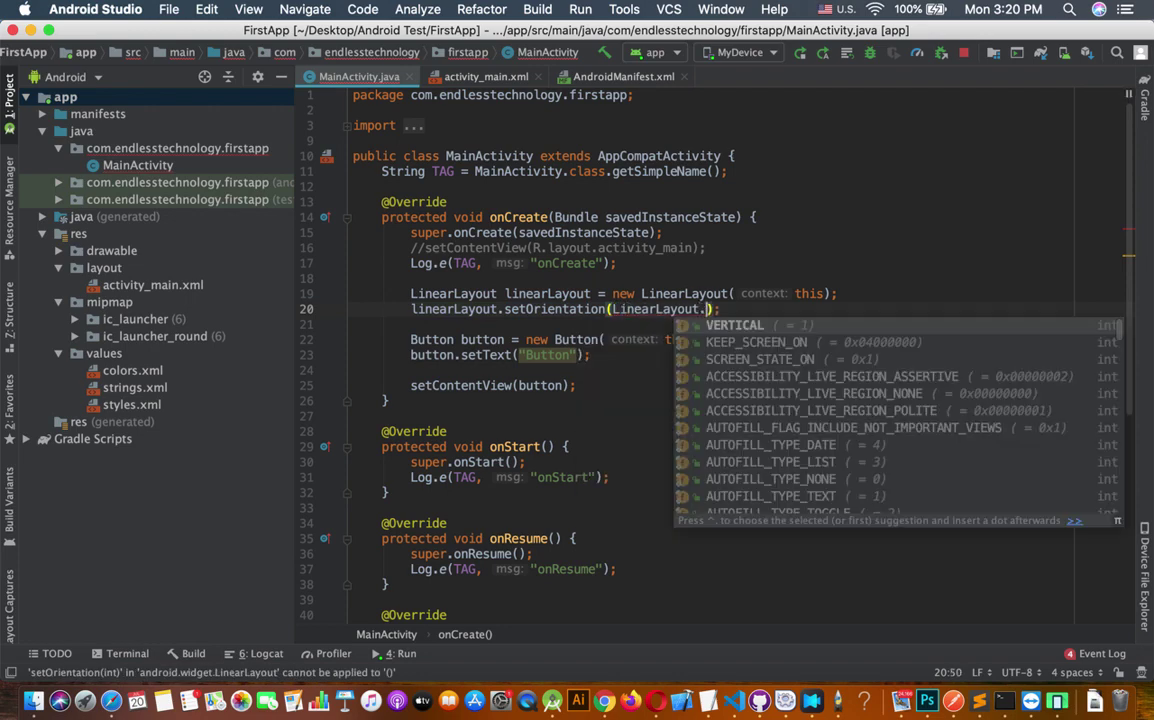
key("Return")
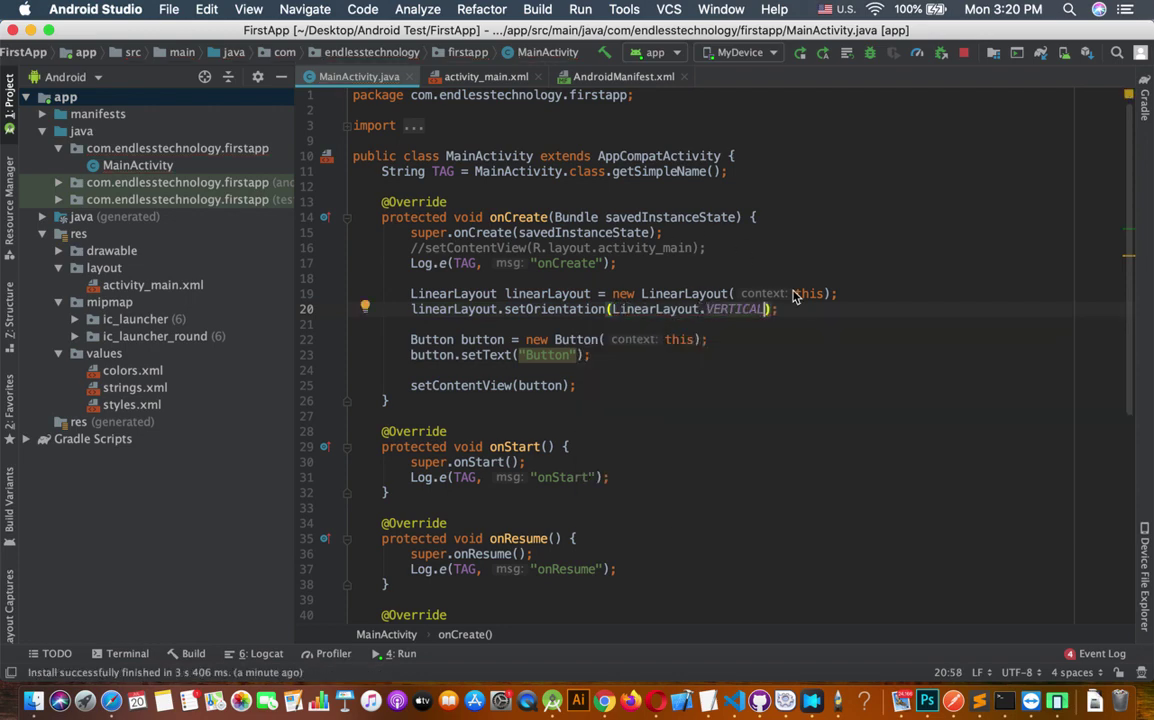
left_click(801, 311)
key("Return")
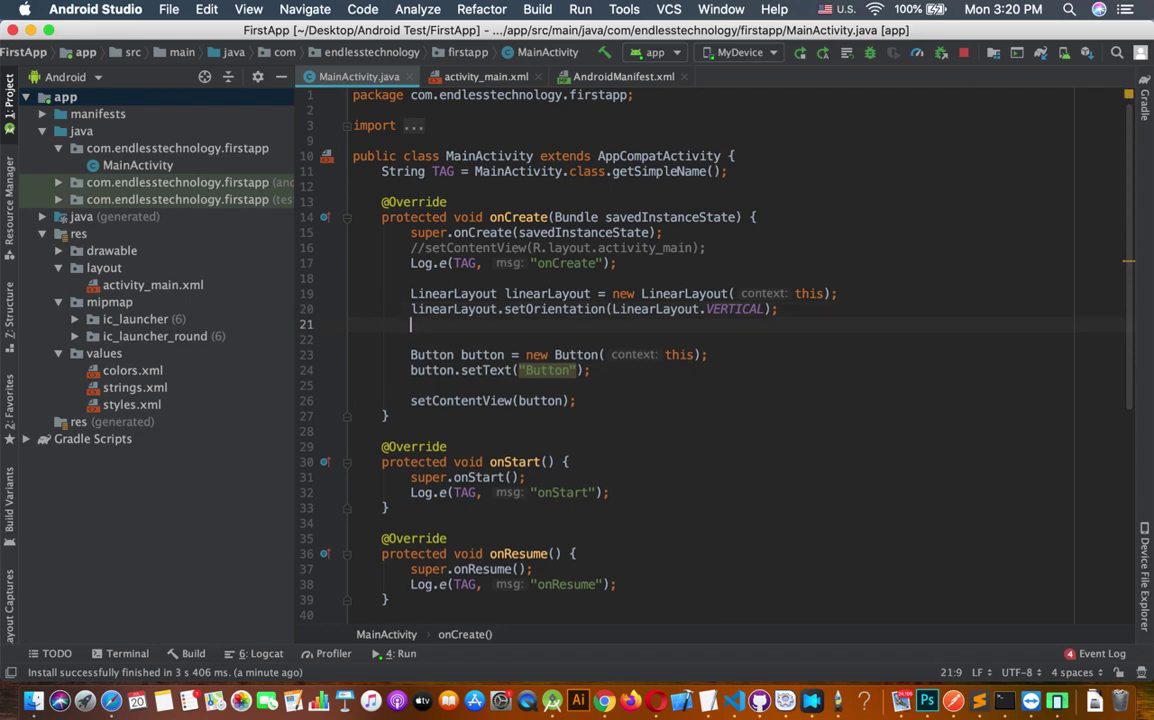
type("li")
- Type a linearLayout.addView call, then cut that misplaced line
key("Return")
type(".add")
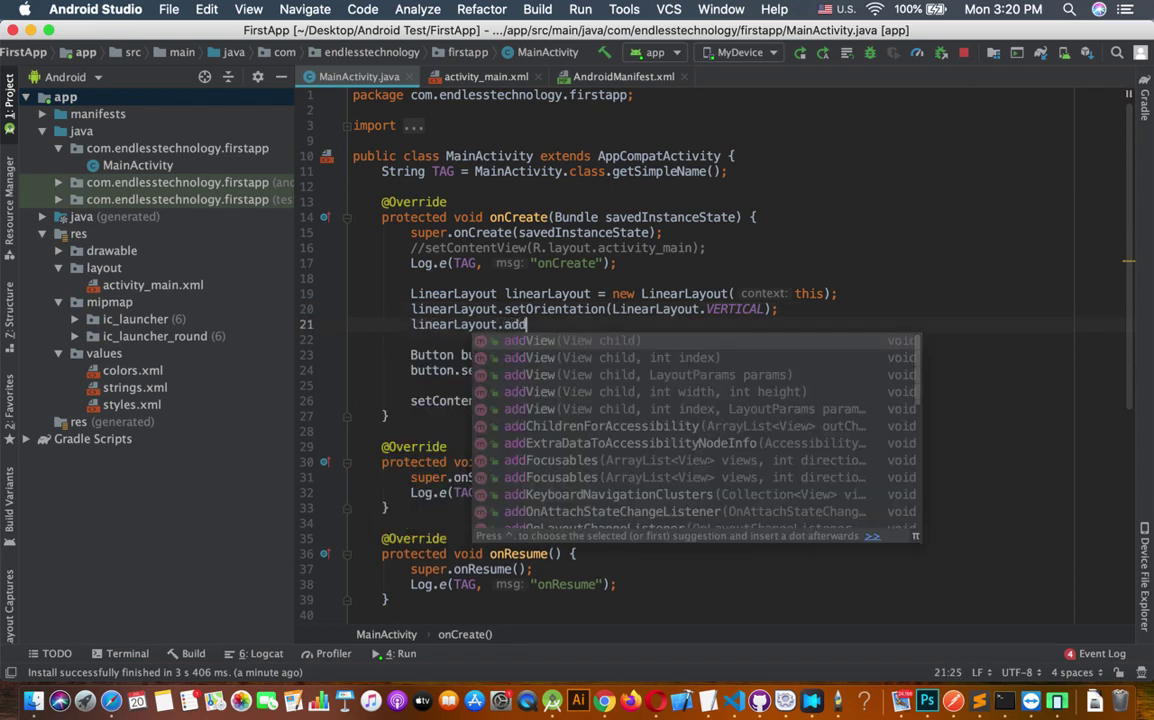
type("Vi")
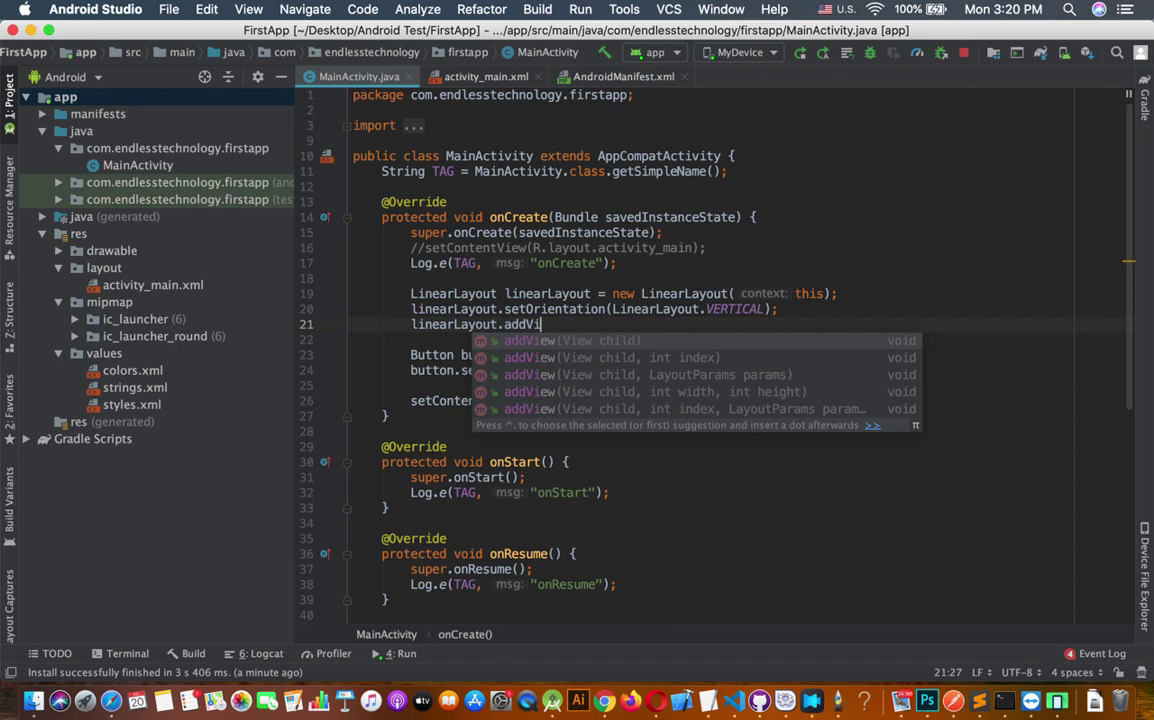
key("Return")
type("butt);")
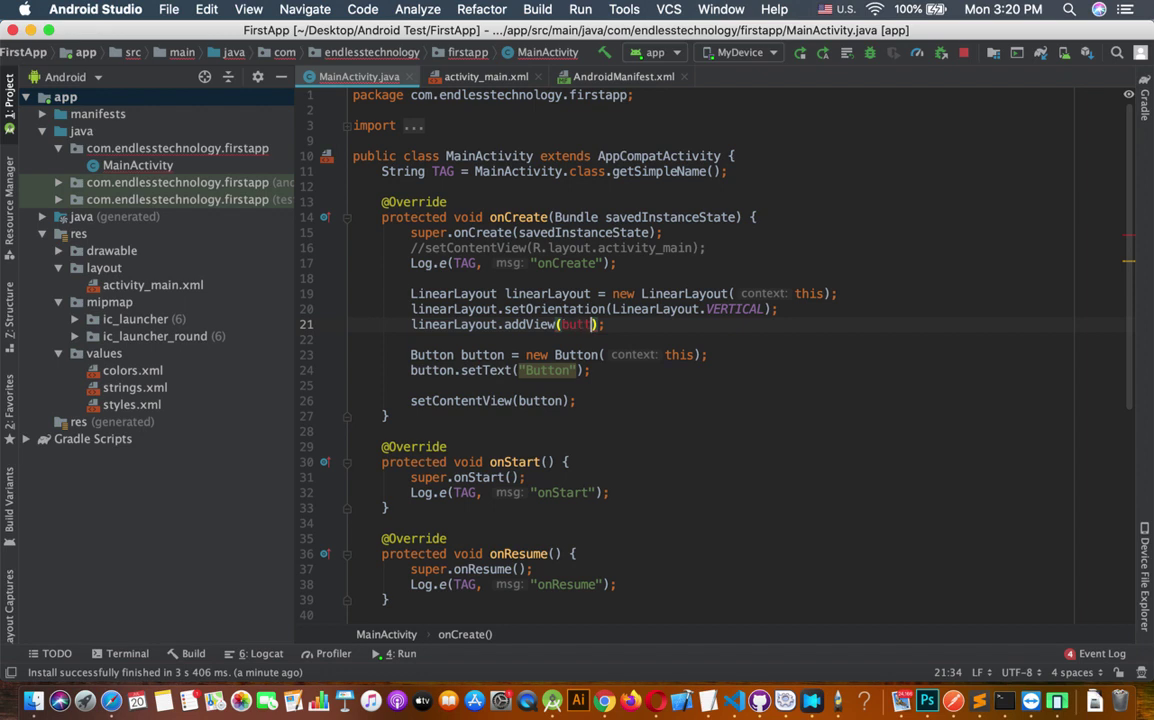
key("BackSpace")
key("BackSpace")
key("BackSpace")
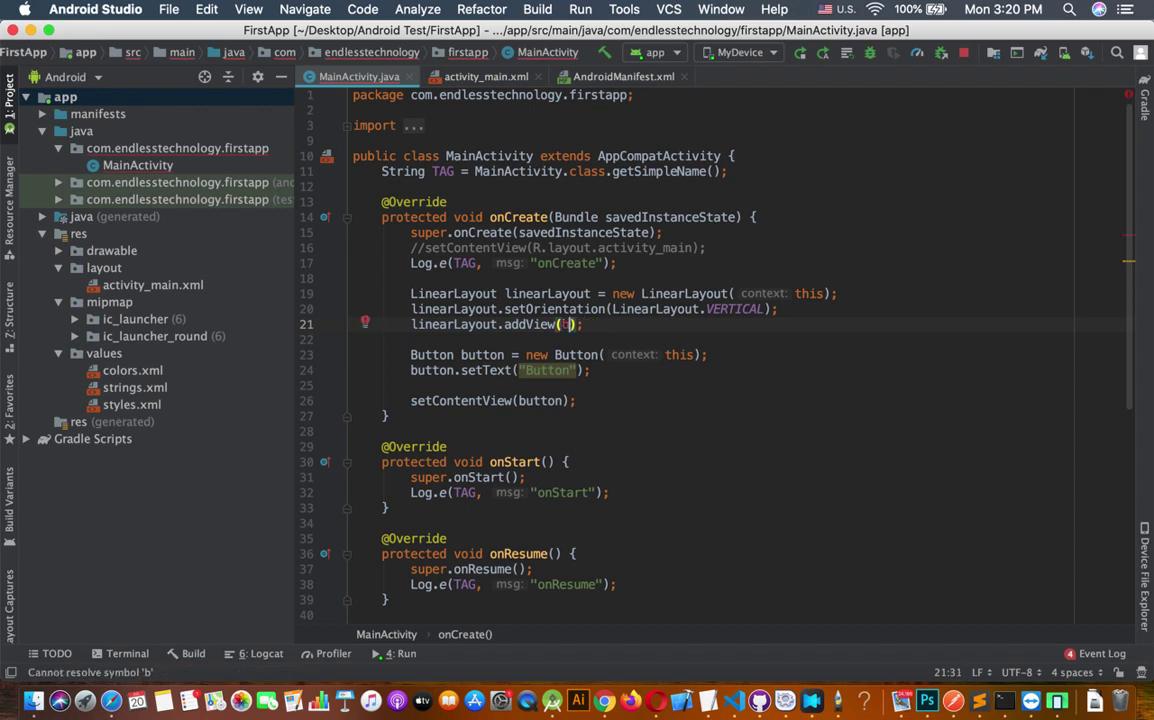
key("BackSpace")
key("shift+Home")
key("ctrl+c")
key("BackSpace")
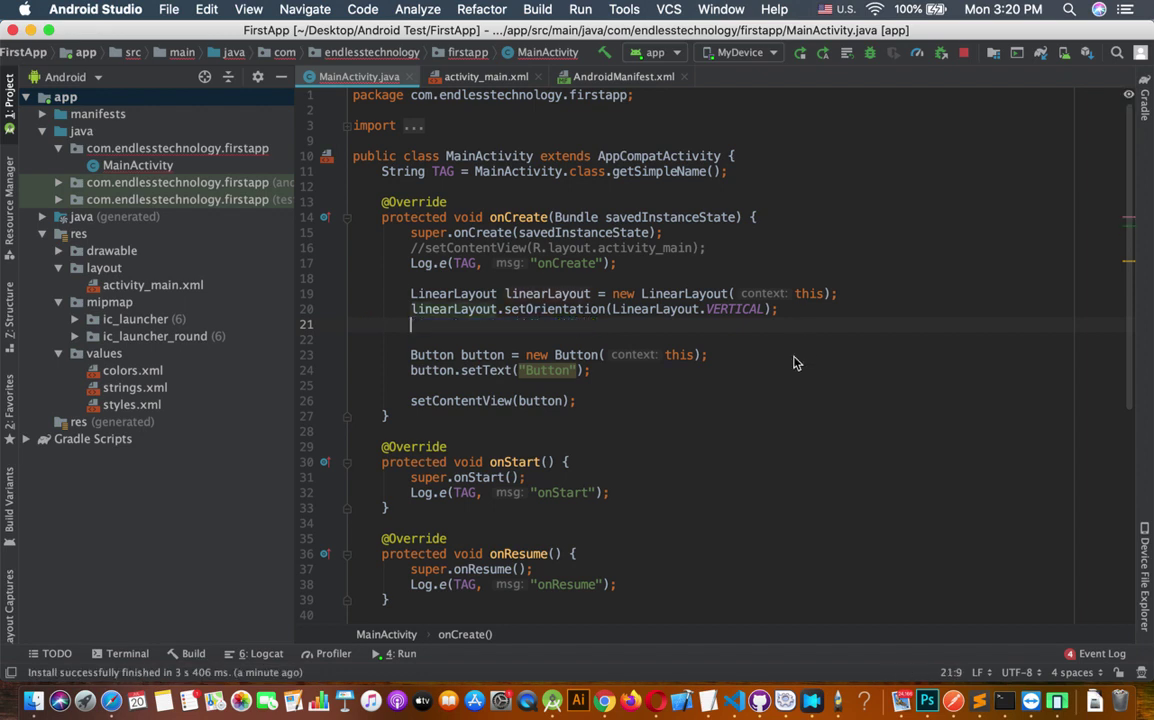
- Paste the addView call below setText, making it linearLayout.addView(button)
left_click(633, 377)
key("Return")
key("Return")
key("ctrl+v")
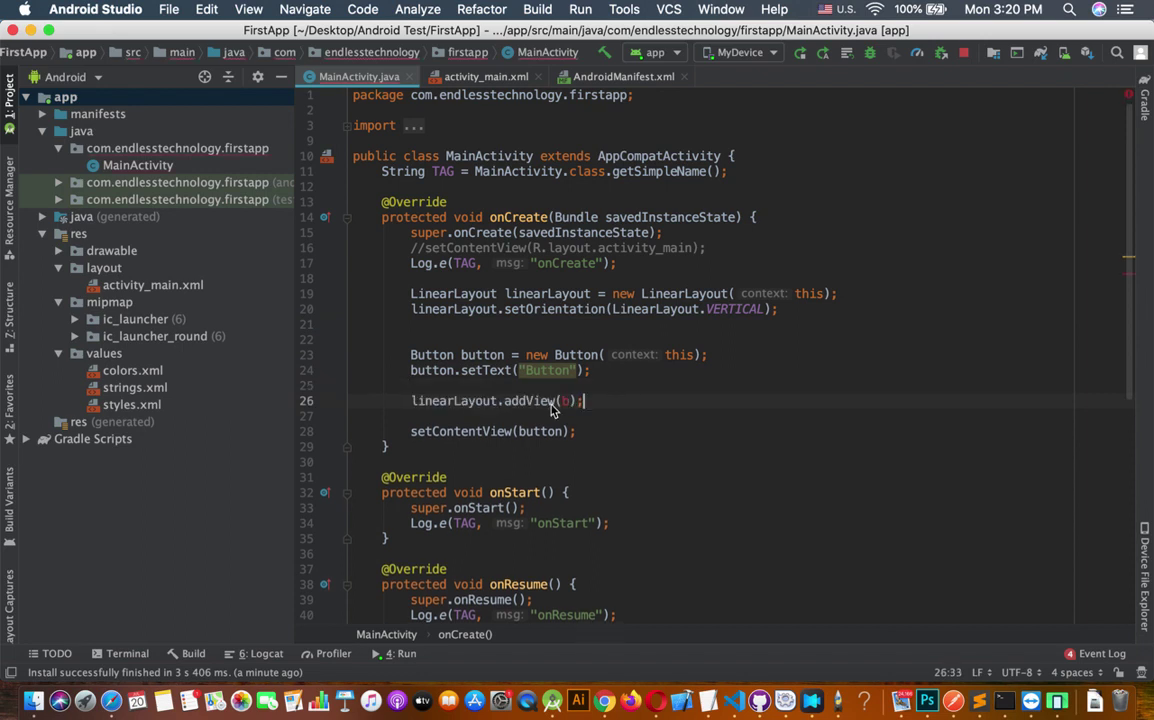
left_click(567, 400)
type("ut")
key("Return")
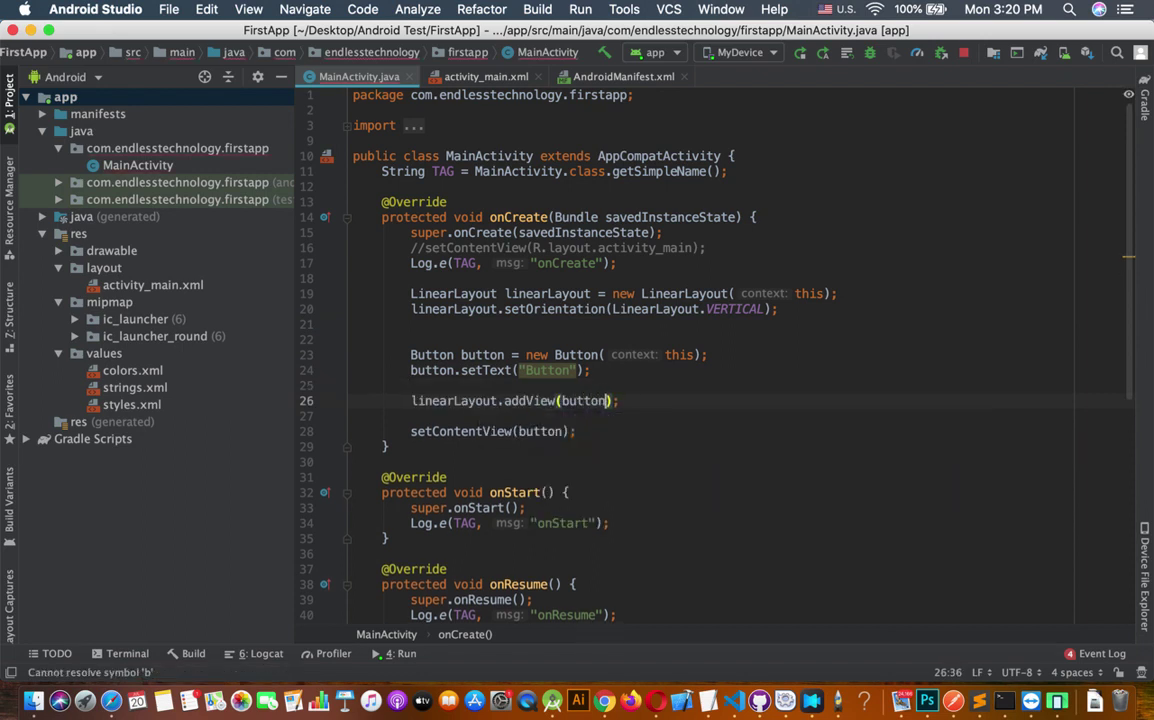
- Change setContentView(button) to setContentView(linearLayout)
double_click(548, 293)
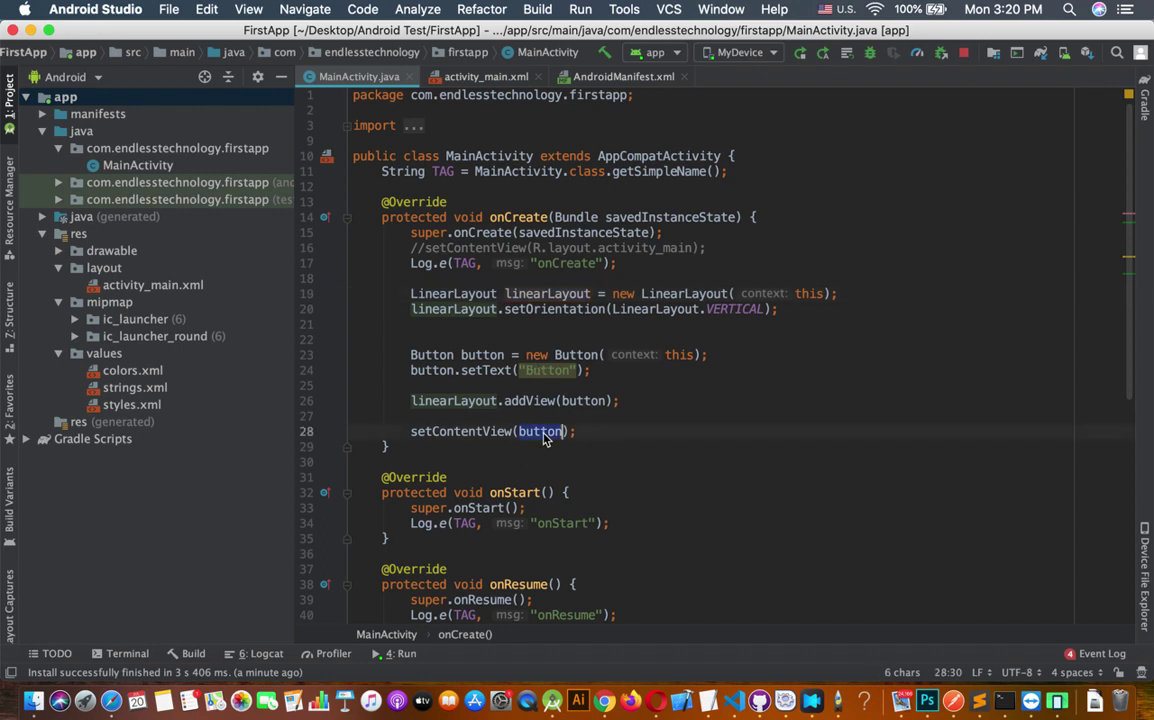
key("BackSpace")
type("line")
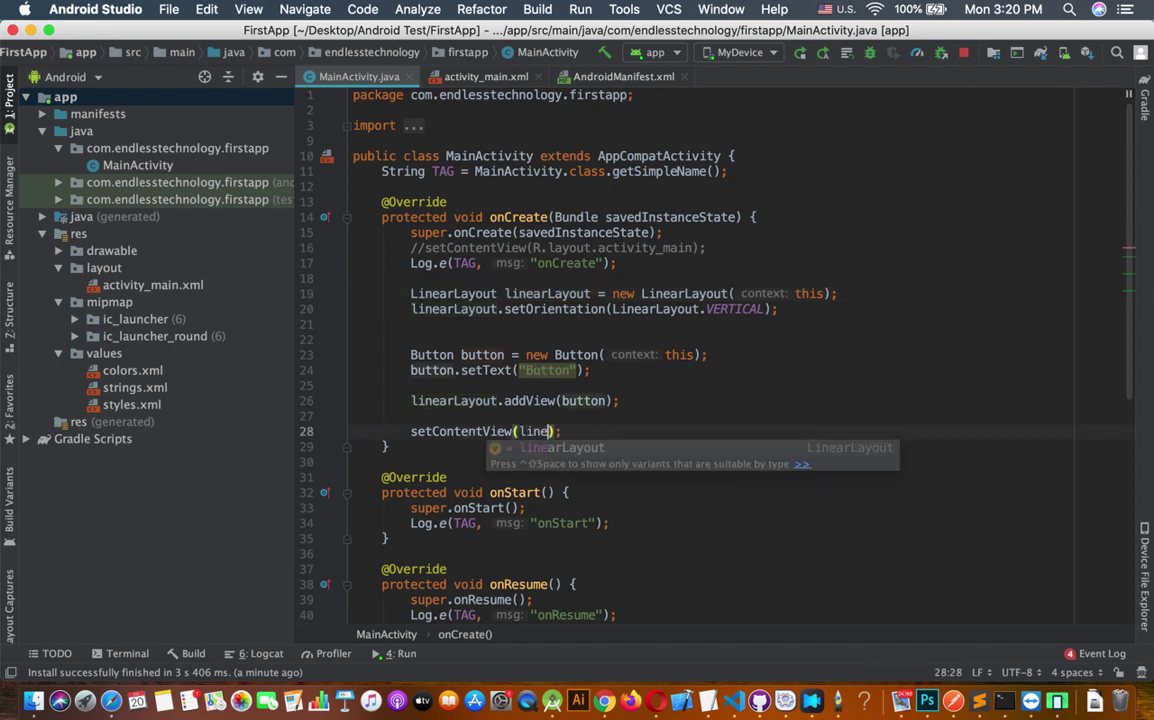
key("Return")
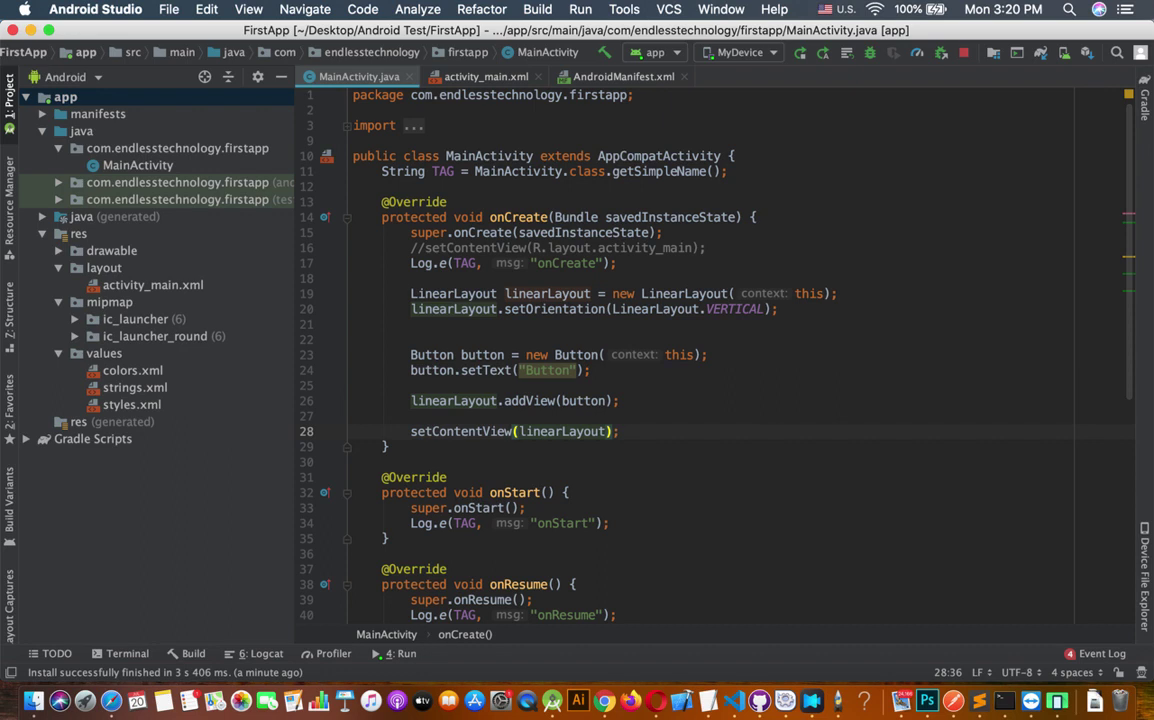
- Rerun the app, confirm BUTTON sits across the top, then return to the editor
key("ctrl+r")
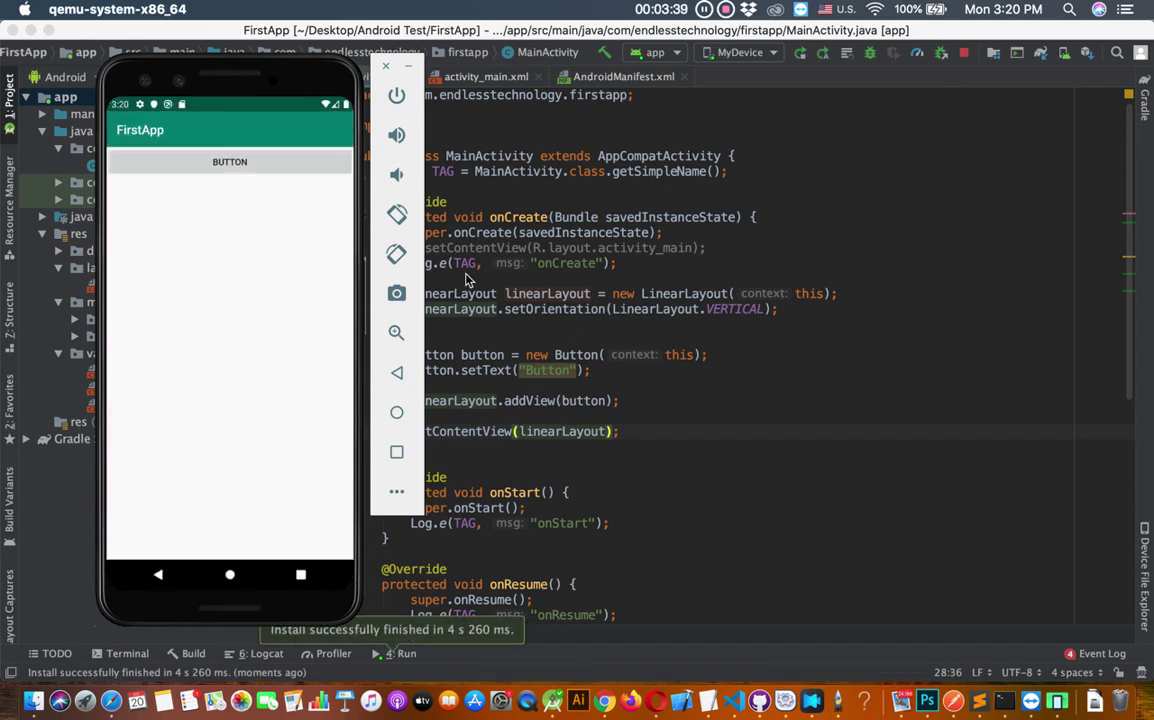
left_click(772, 349)
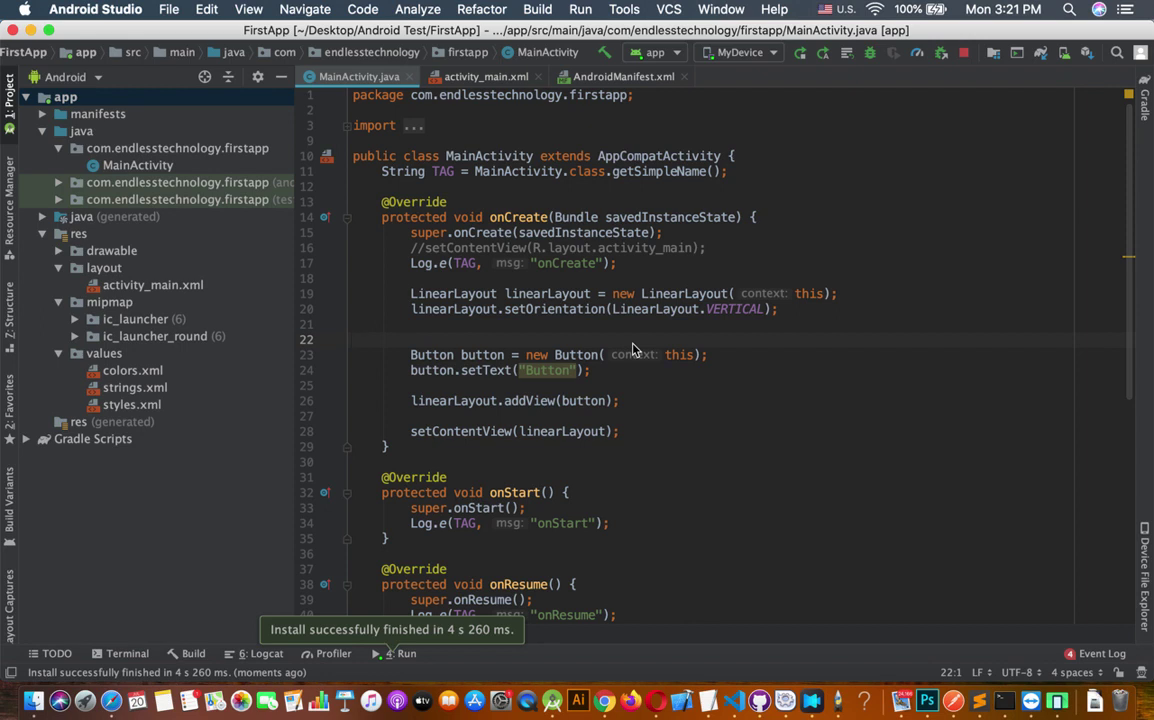
left_click(735, 685)
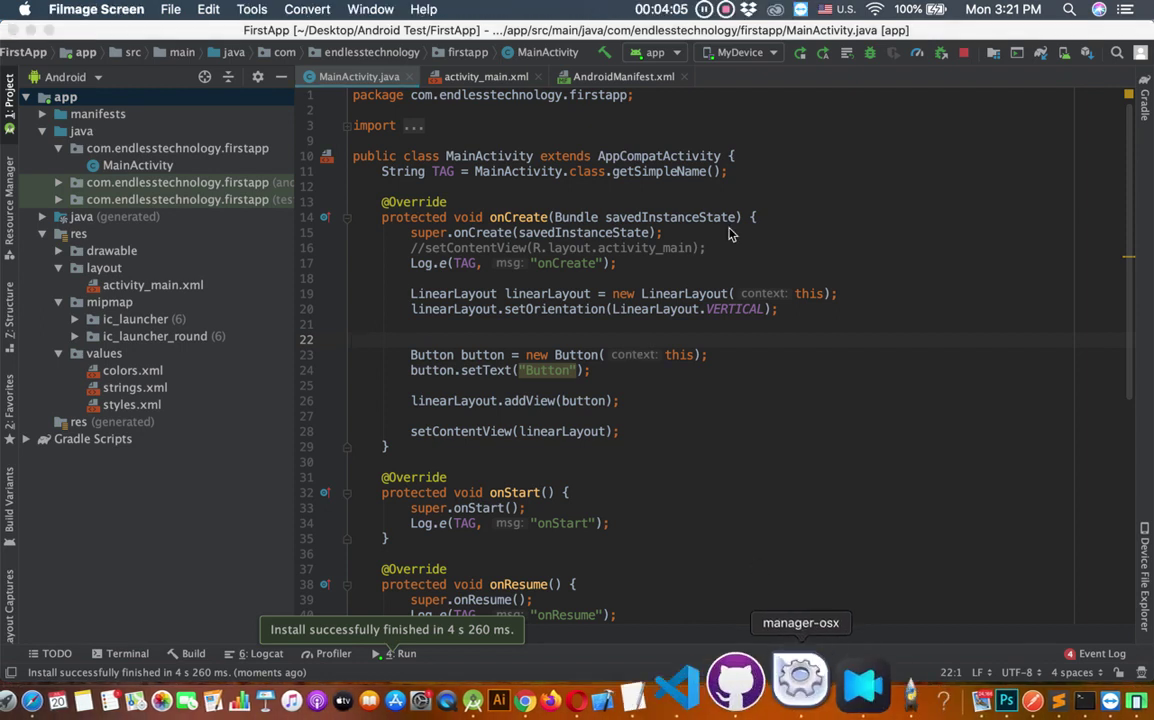